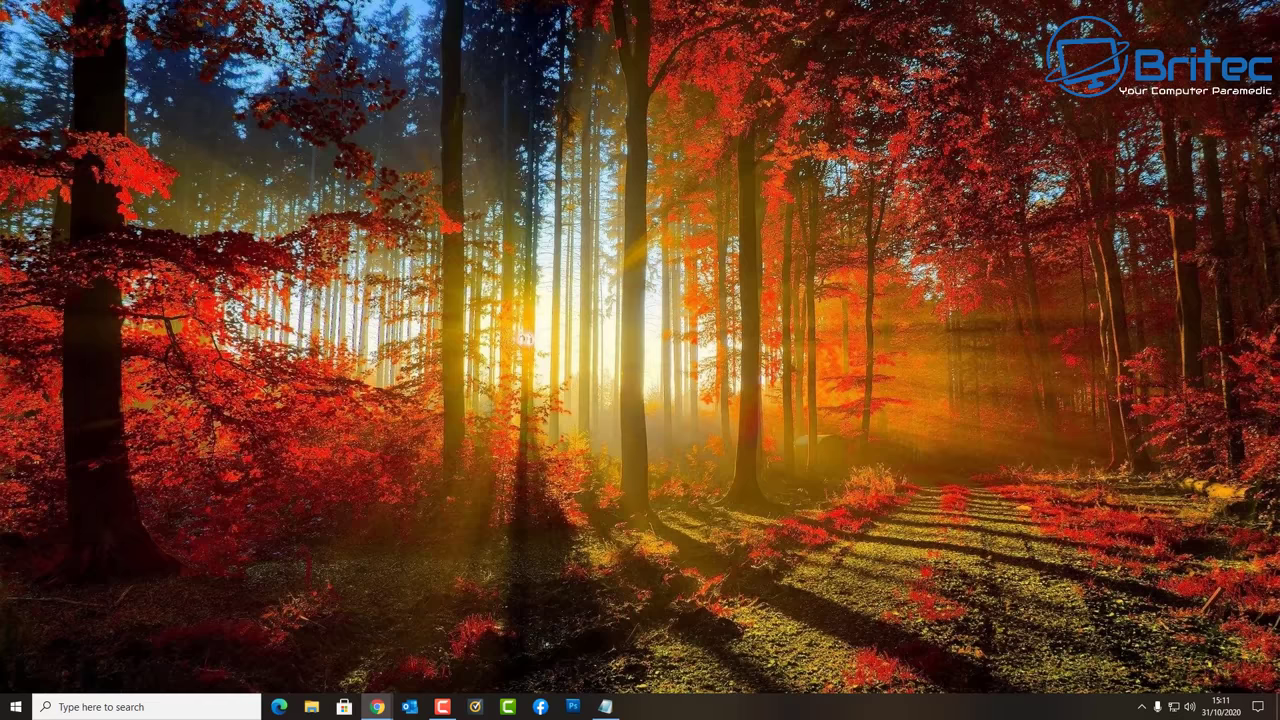
Open Task Manager, examine the GPU performance details including its temperature, and close it
{"action": "right_click", "coordinate": [667, 709]}
{"action": "left_click", "coordinate": [708, 645]}
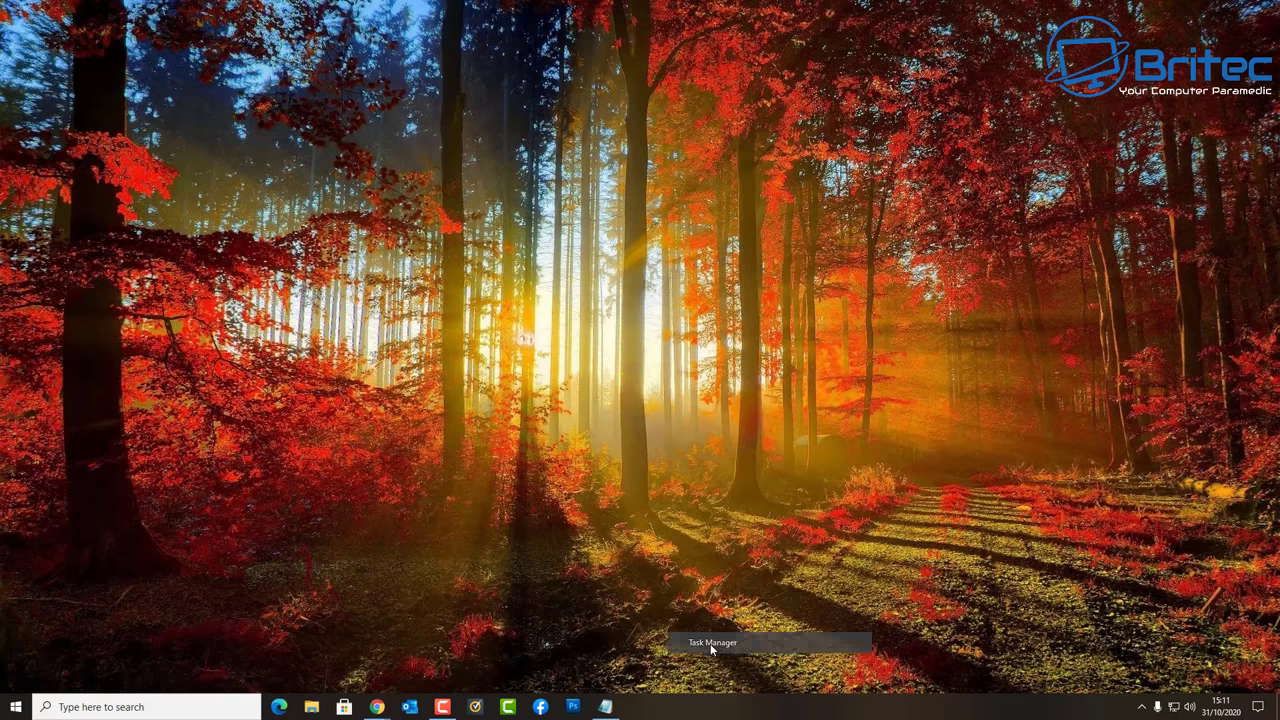
{"action": "left_click", "coordinate": [357, 189]}
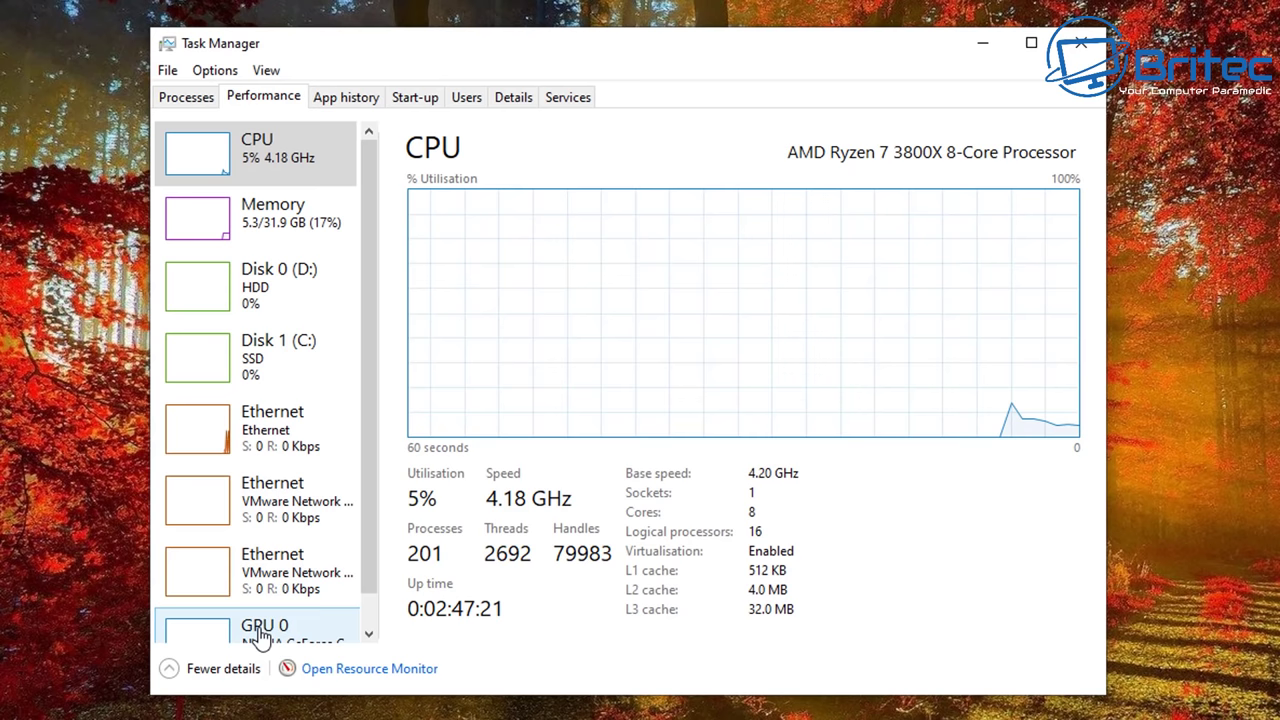
{"action": "left_click", "coordinate": [275, 614]}
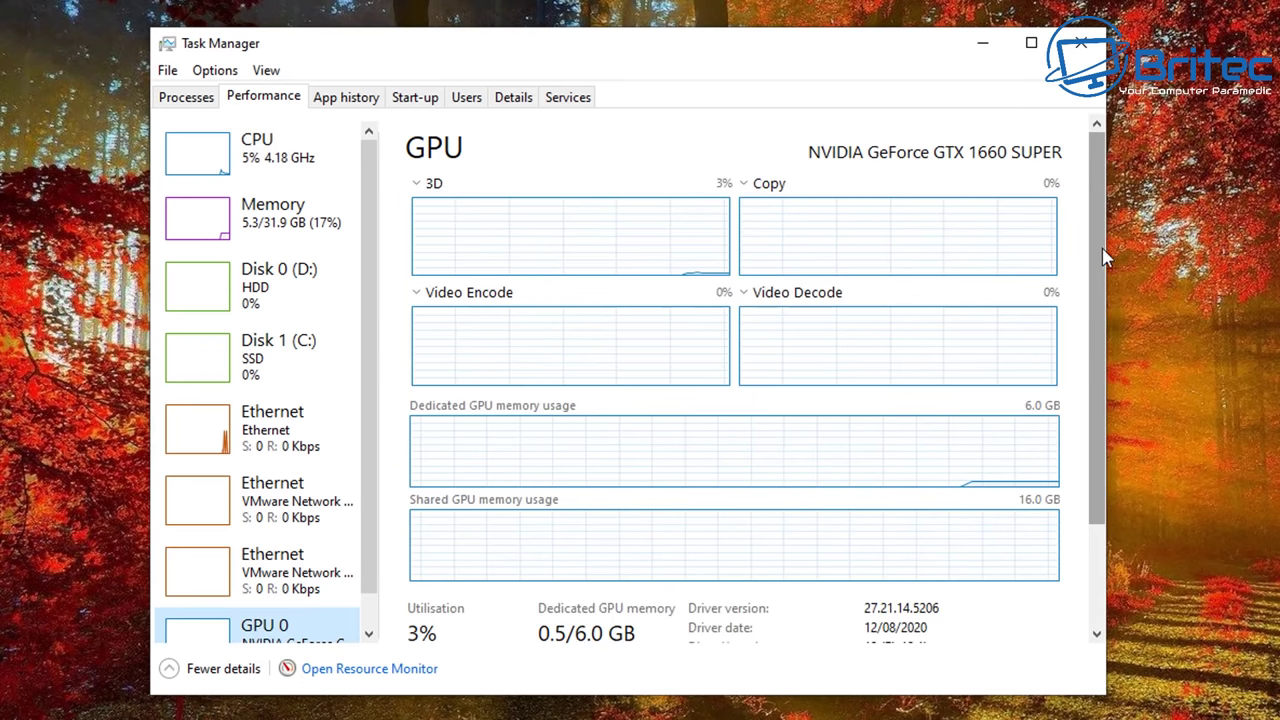
{"action": "left_click_drag", "start_coordinate": [1100, 249], "coordinate": [1082, 491]}
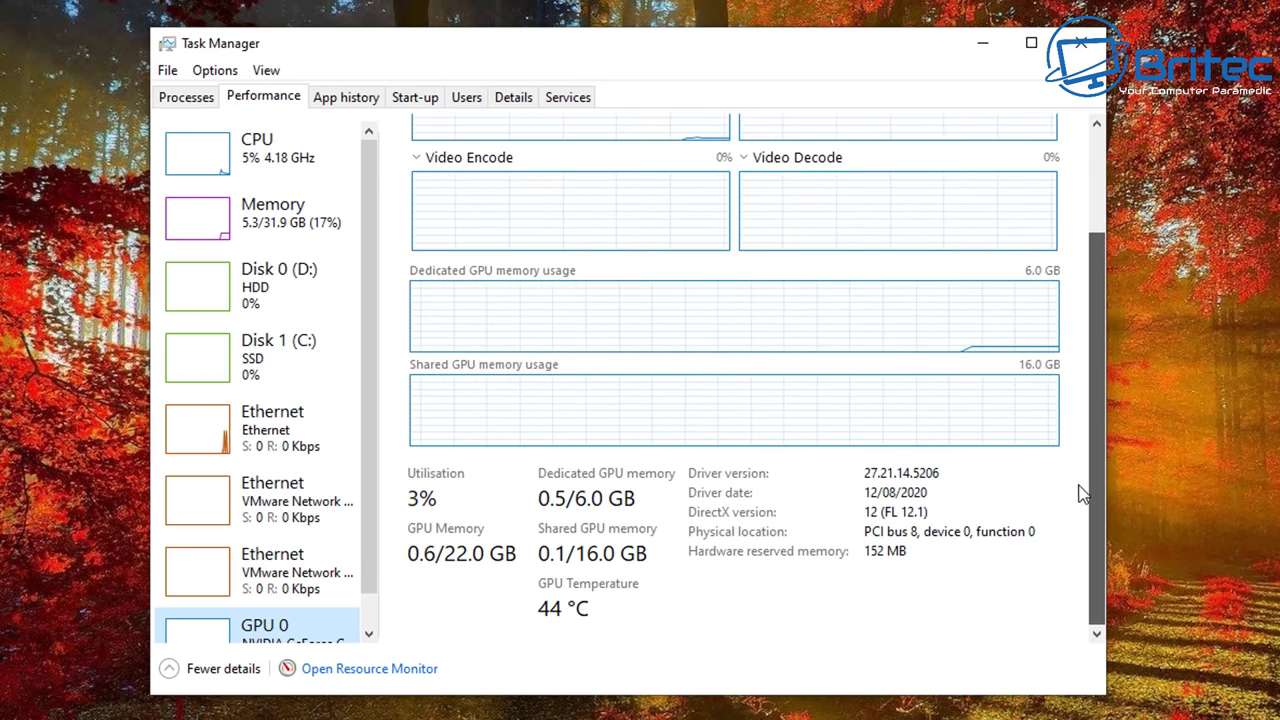
{"action": "left_click", "coordinate": [1082, 44]}
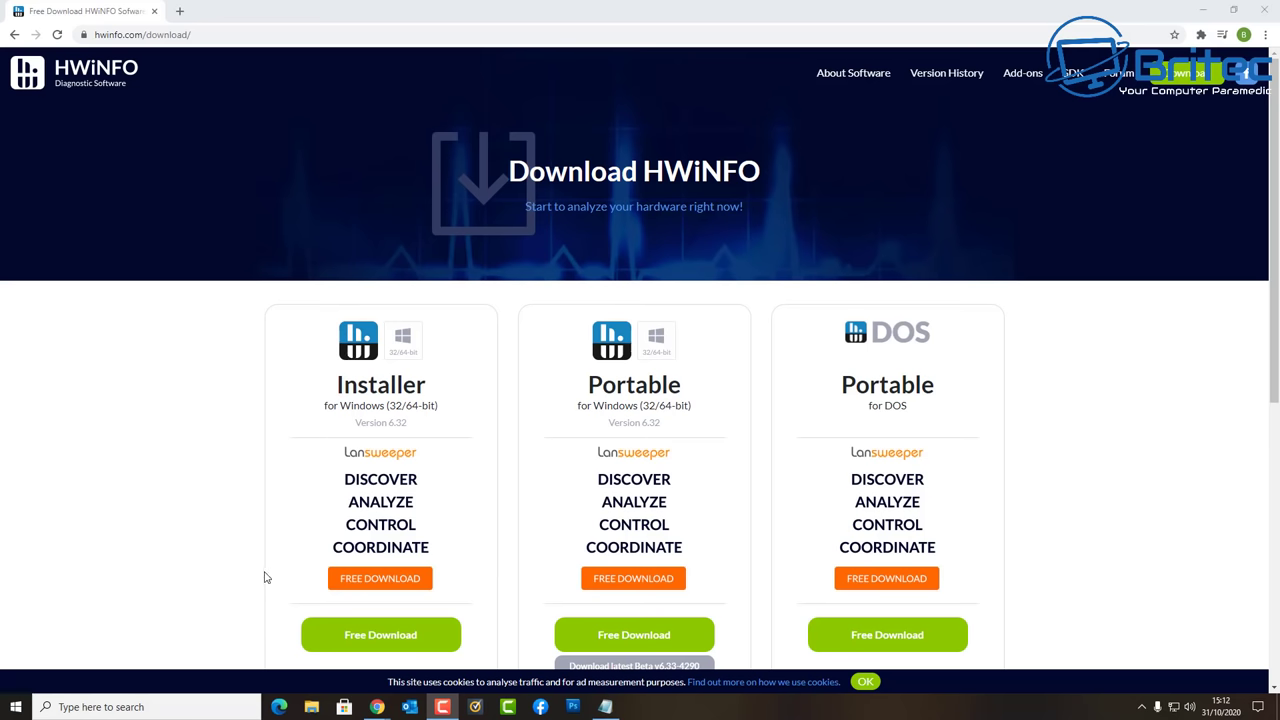
Download the HWiNFO Windows installer from the Local (U.S.) mirror and run hwi_632.exe with the browser minimised
{"action": "mouse_move", "coordinate": [332, 635]}
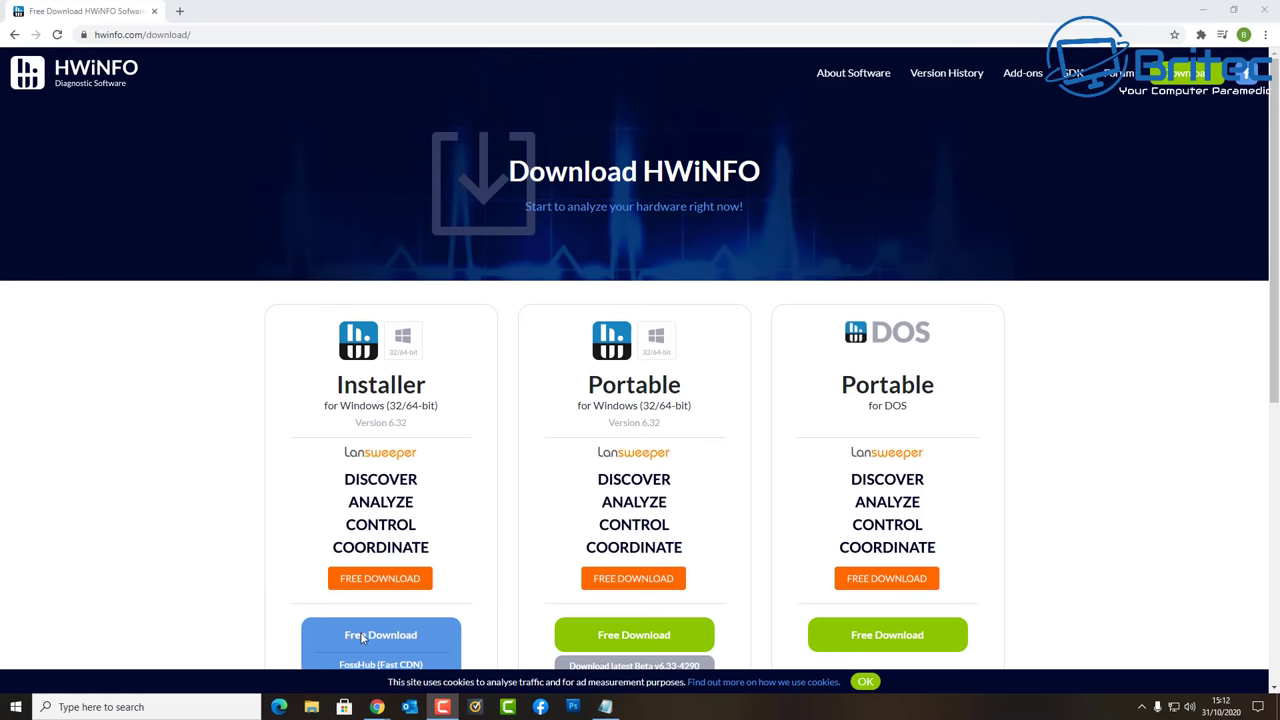
{"action": "scroll", "coordinate": [362, 637], "scroll_direction": "down", "scroll_amount": 1}
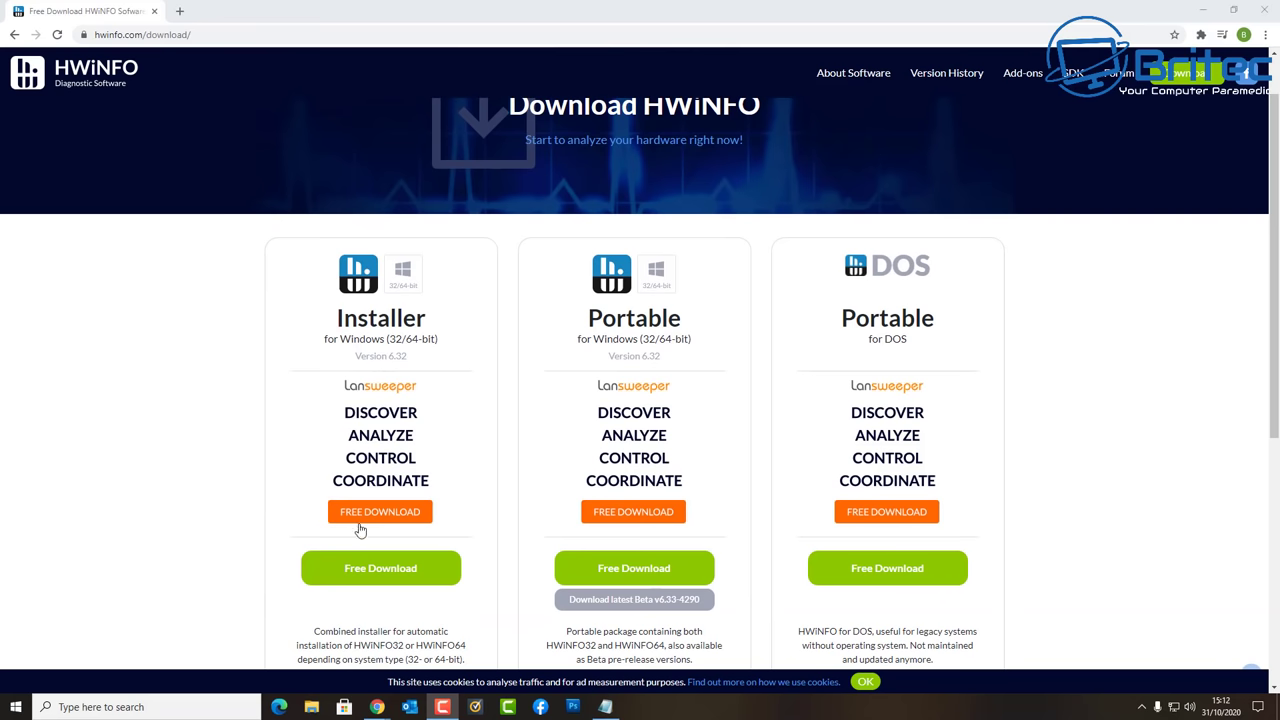
{"action": "mouse_move", "coordinate": [365, 590]}
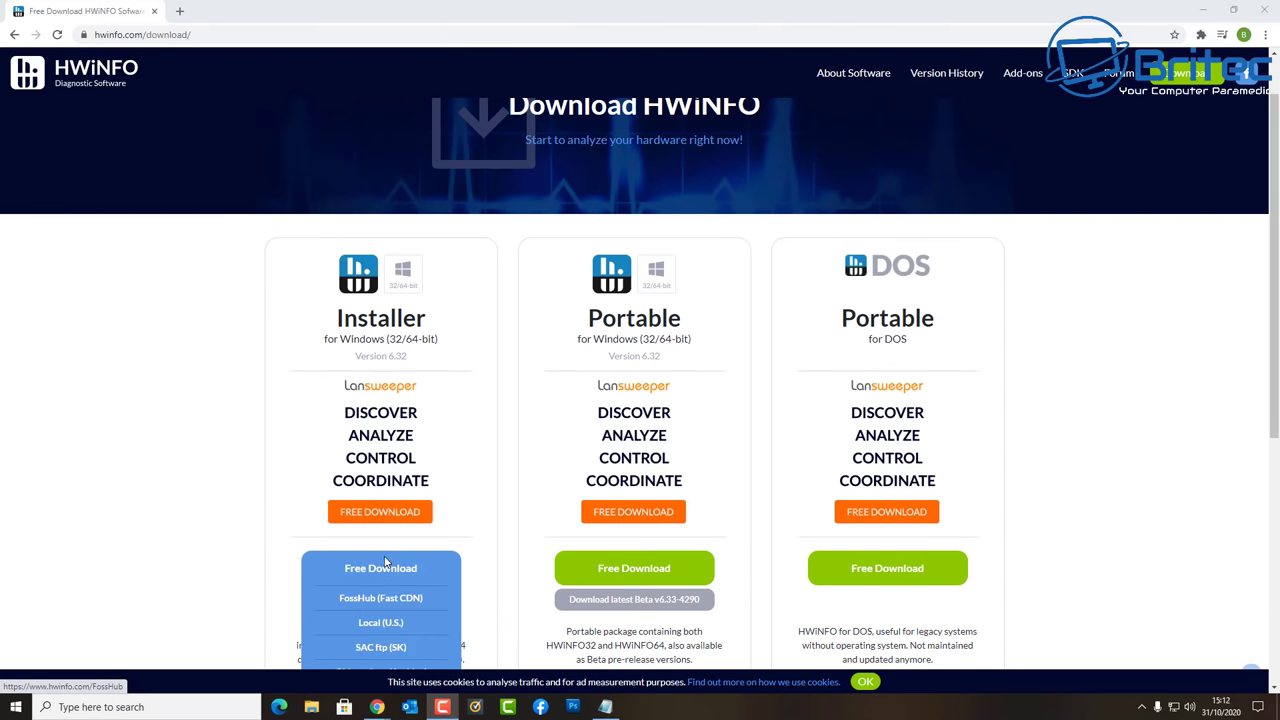
{"action": "scroll", "coordinate": [380, 573], "scroll_direction": "down", "scroll_amount": 1}
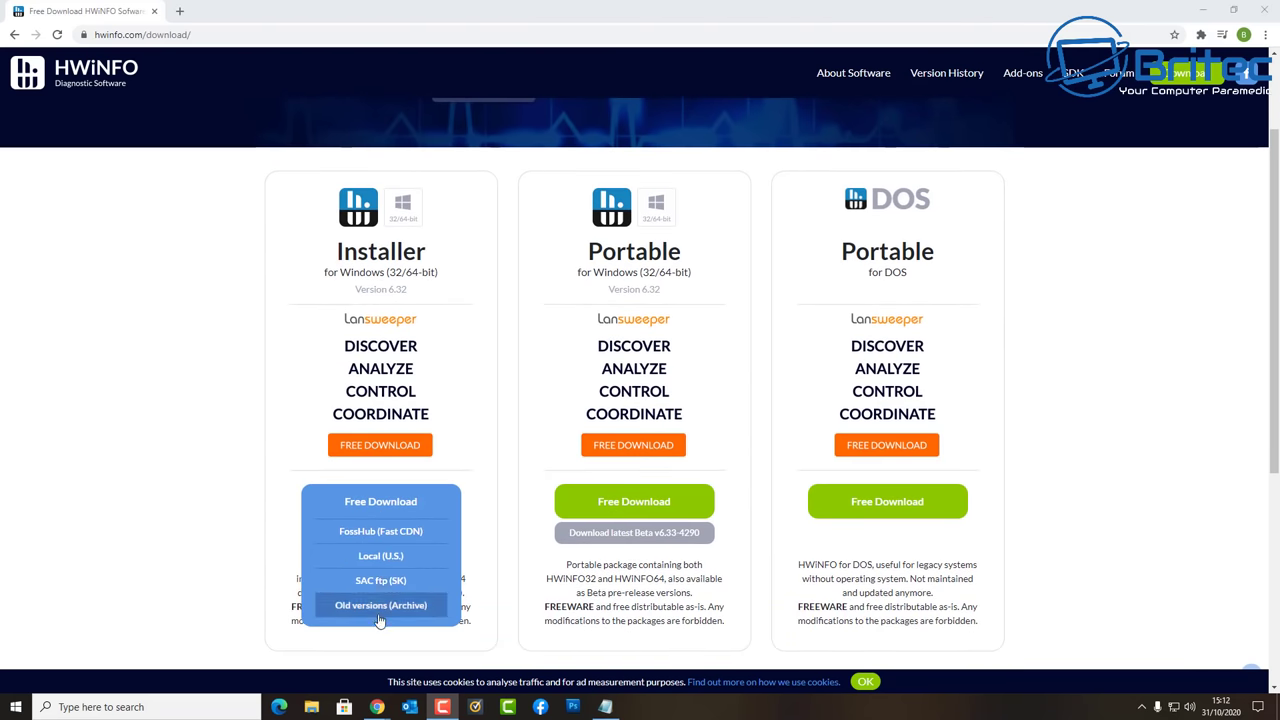
{"action": "left_click", "coordinate": [372, 563]}
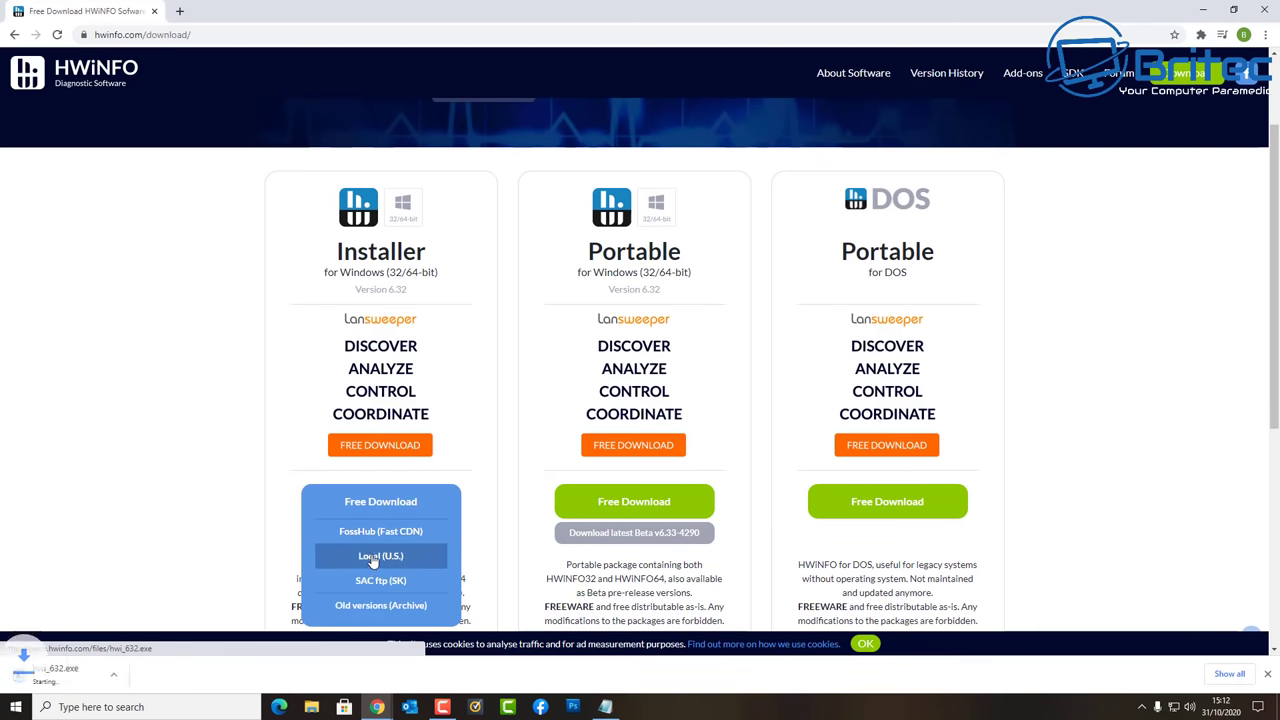
{"action": "left_click", "coordinate": [60, 680]}
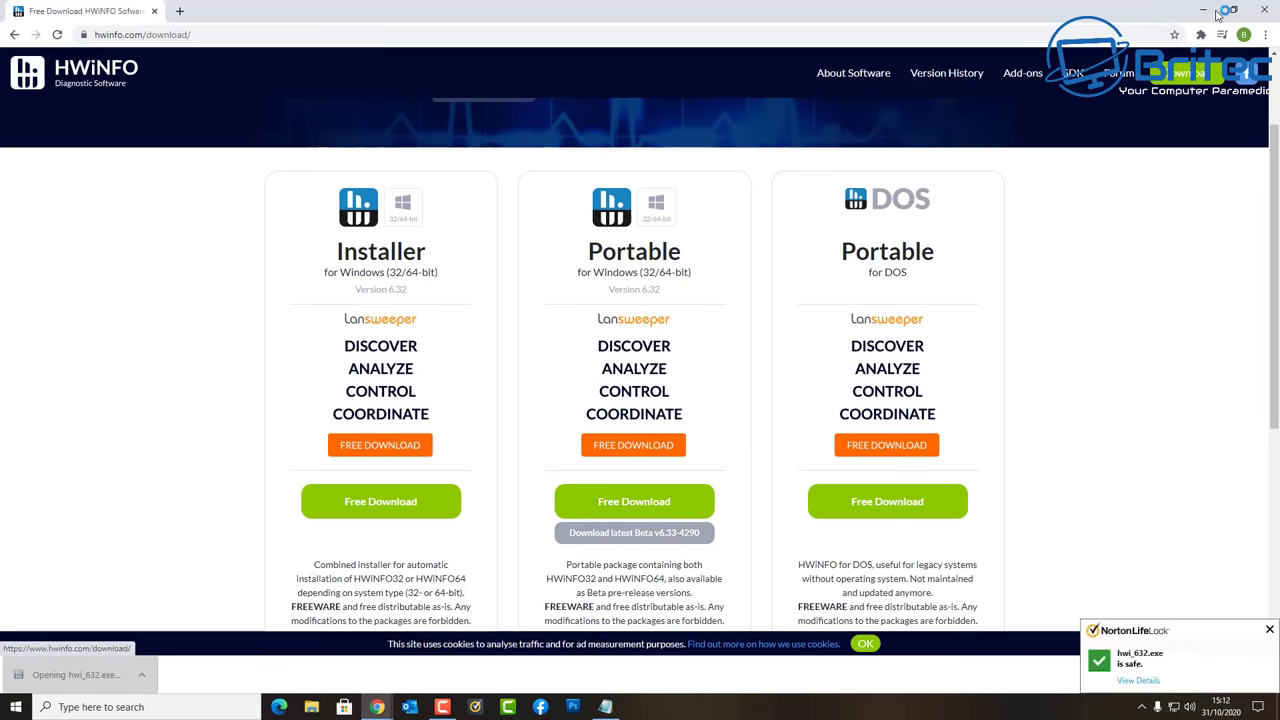
{"action": "left_click", "coordinate": [1203, 10]}
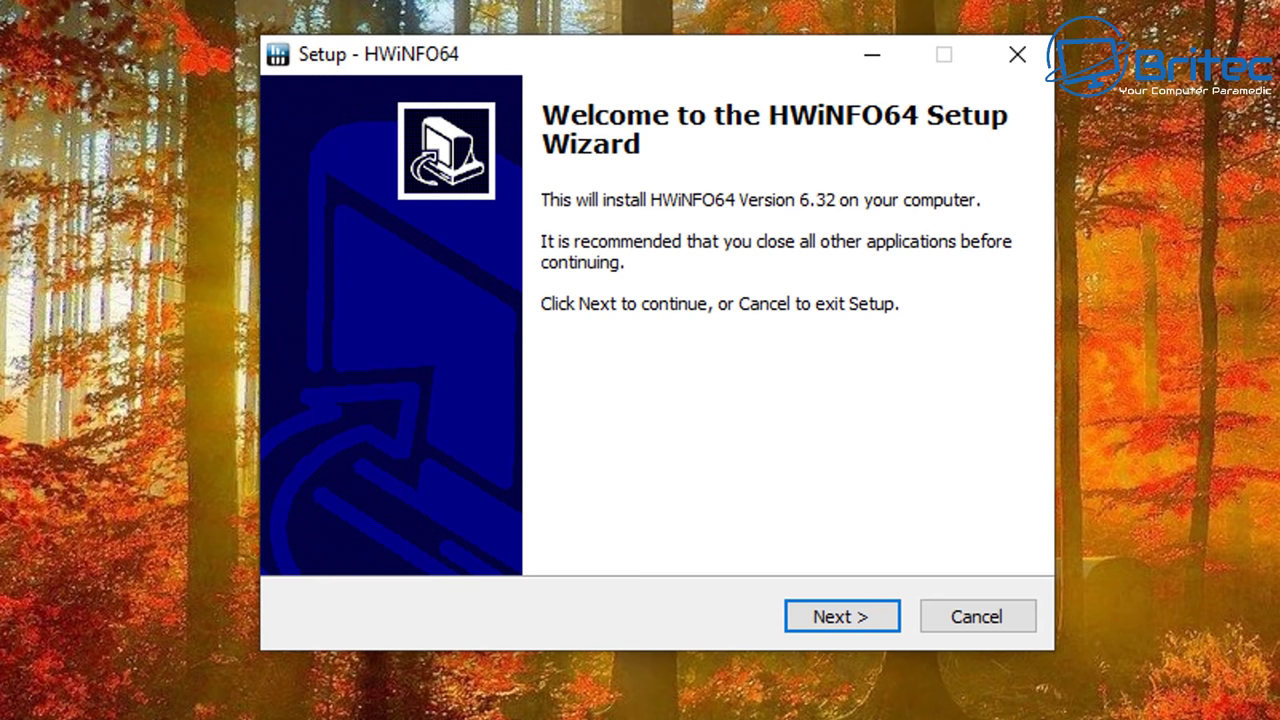
Install HWiNFO64 with the default folders, accepting the license agreement, and launch it when setup finishes
{"action": "left_click", "coordinate": [840, 617]}
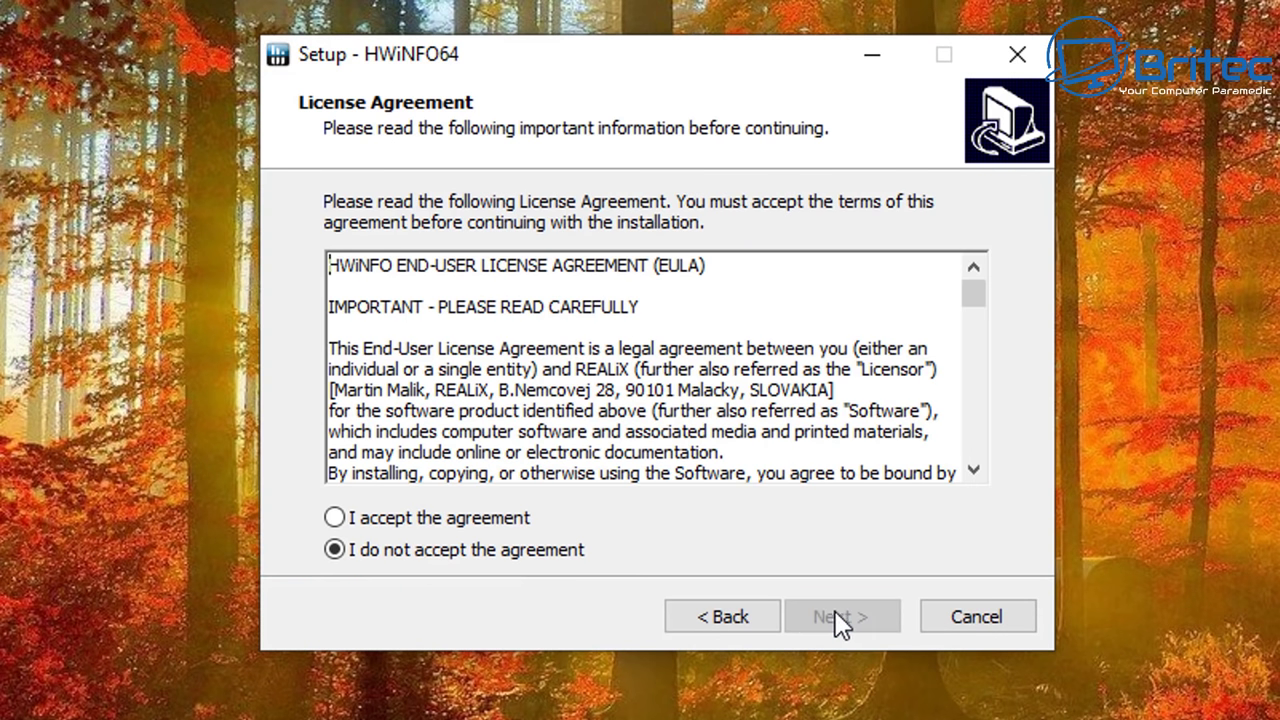
{"action": "left_click", "coordinate": [452, 528]}
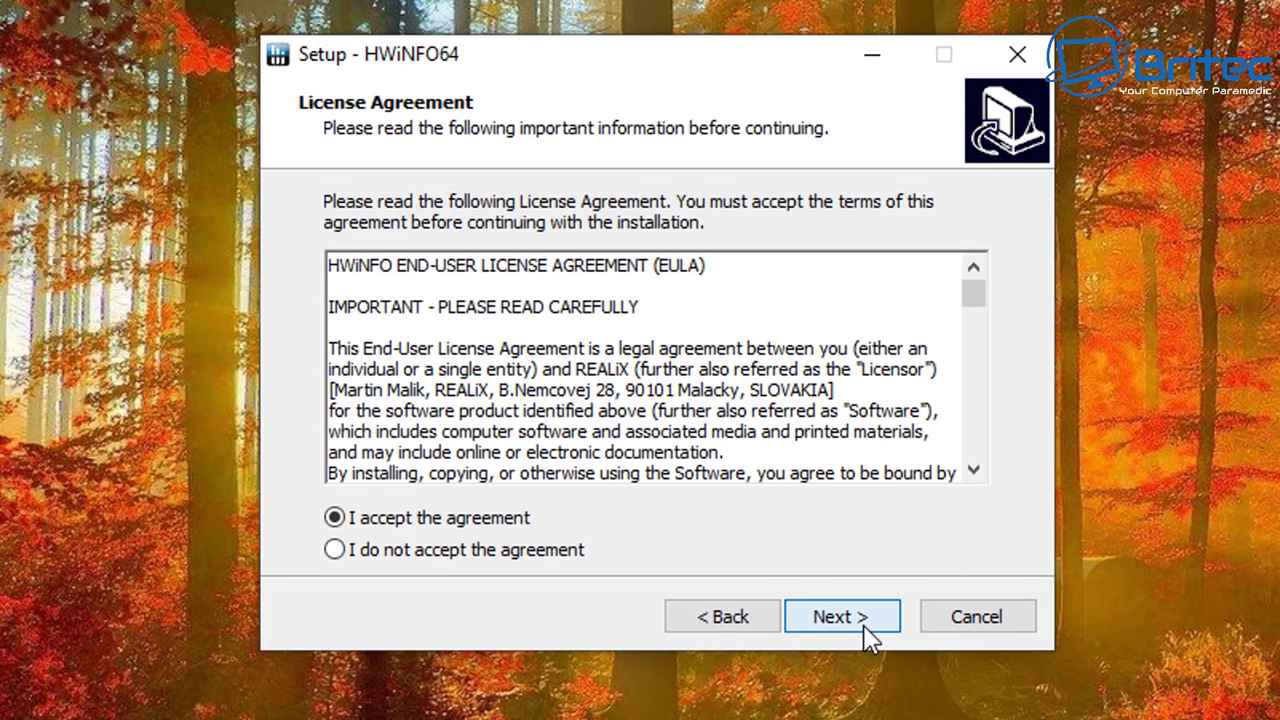
{"action": "left_click", "coordinate": [865, 630]}
{"action": "left_click", "coordinate": [866, 630]}
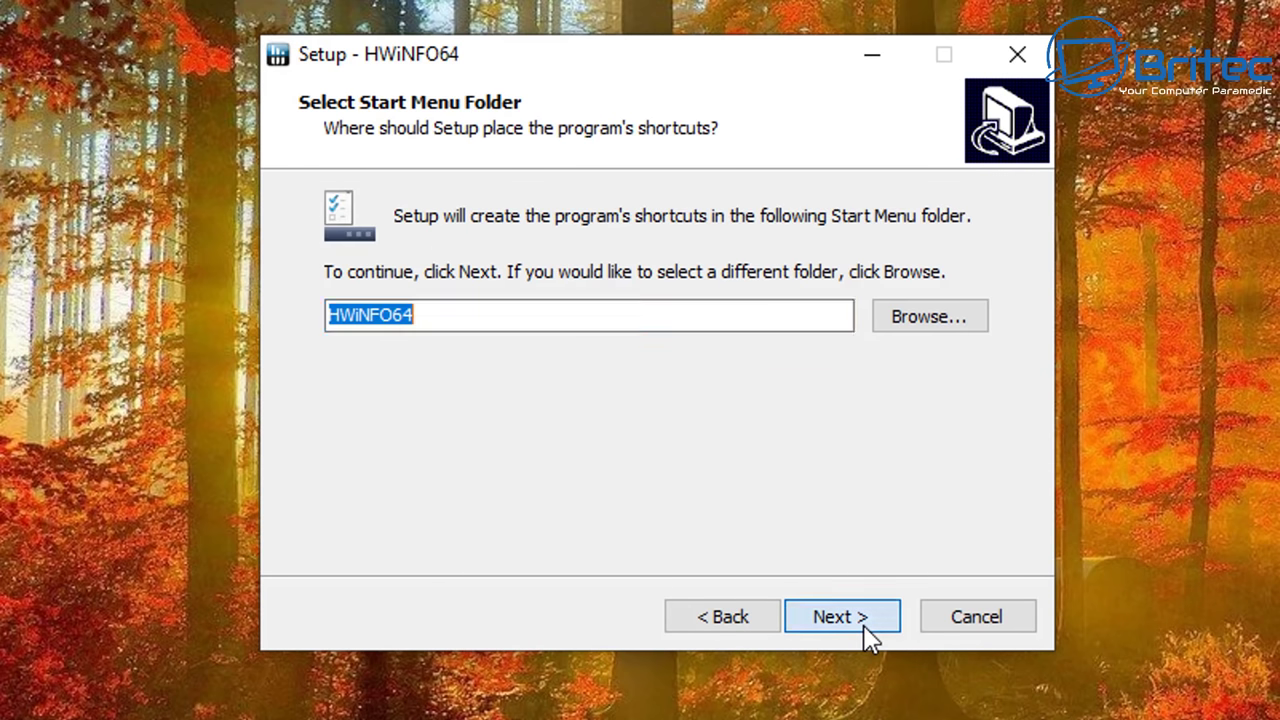
{"action": "left_click", "coordinate": [866, 630]}
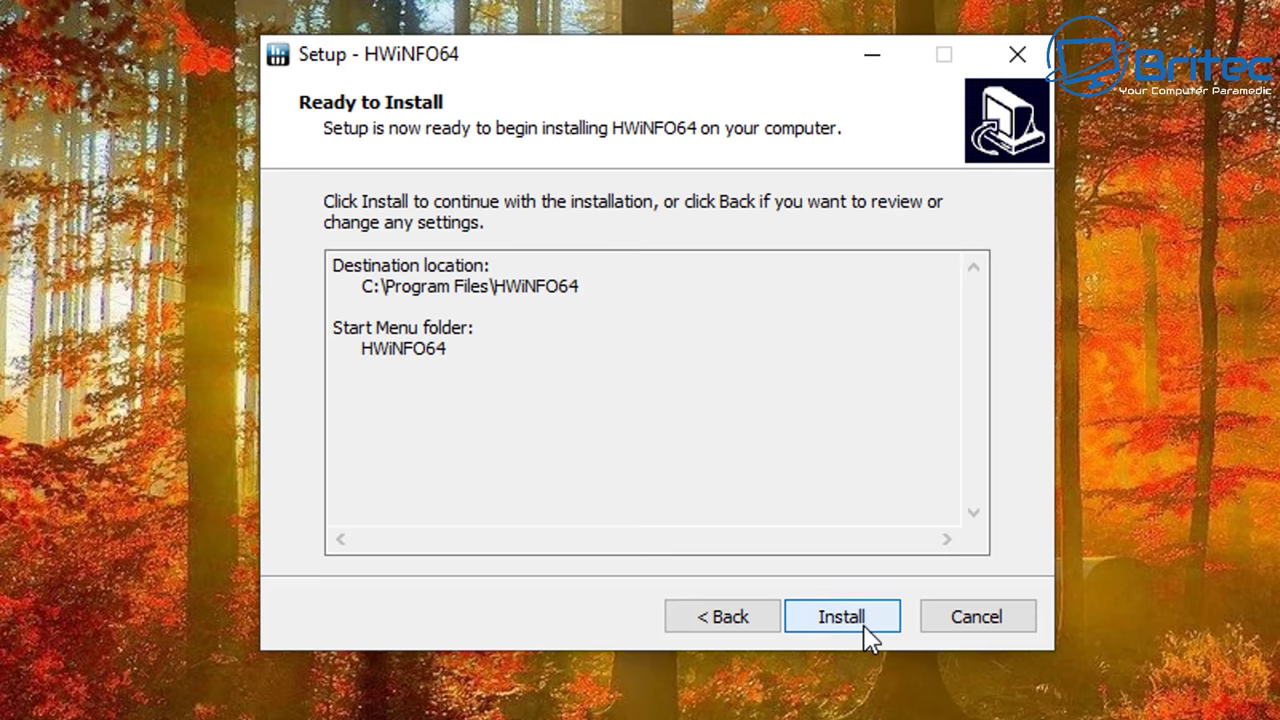
{"action": "left_click", "coordinate": [869, 638]}
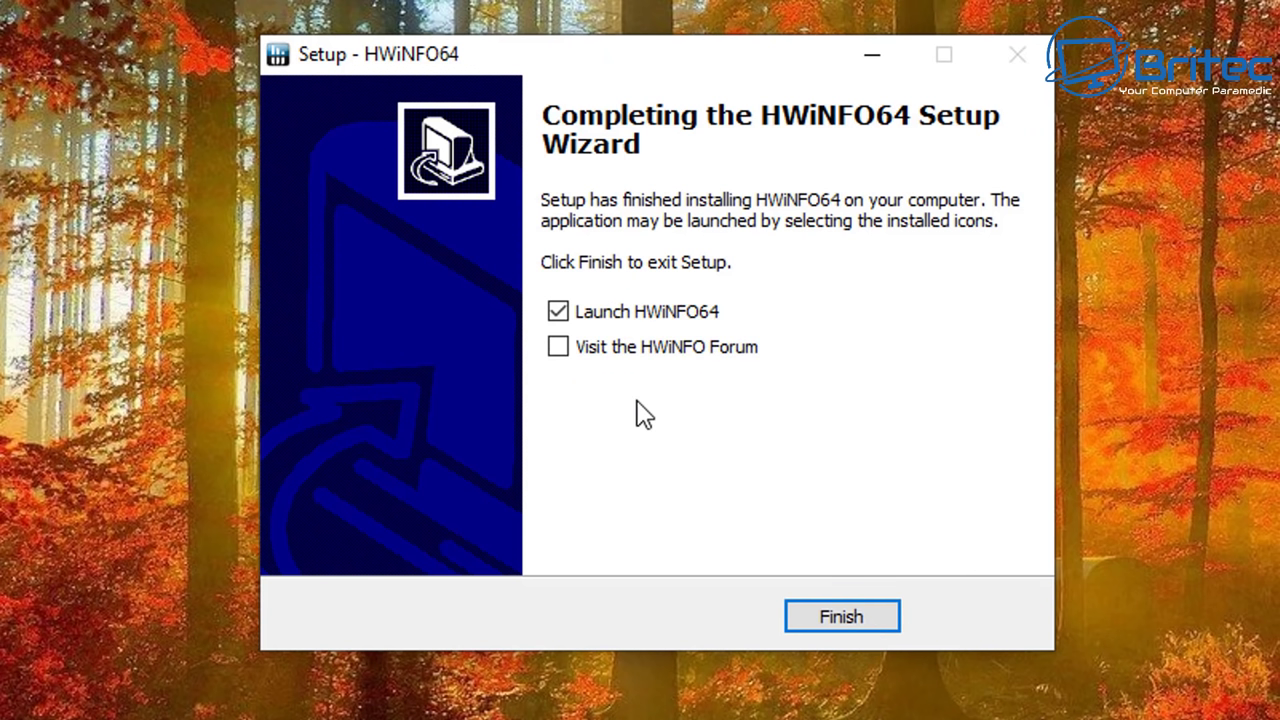
{"action": "left_click", "coordinate": [870, 622]}
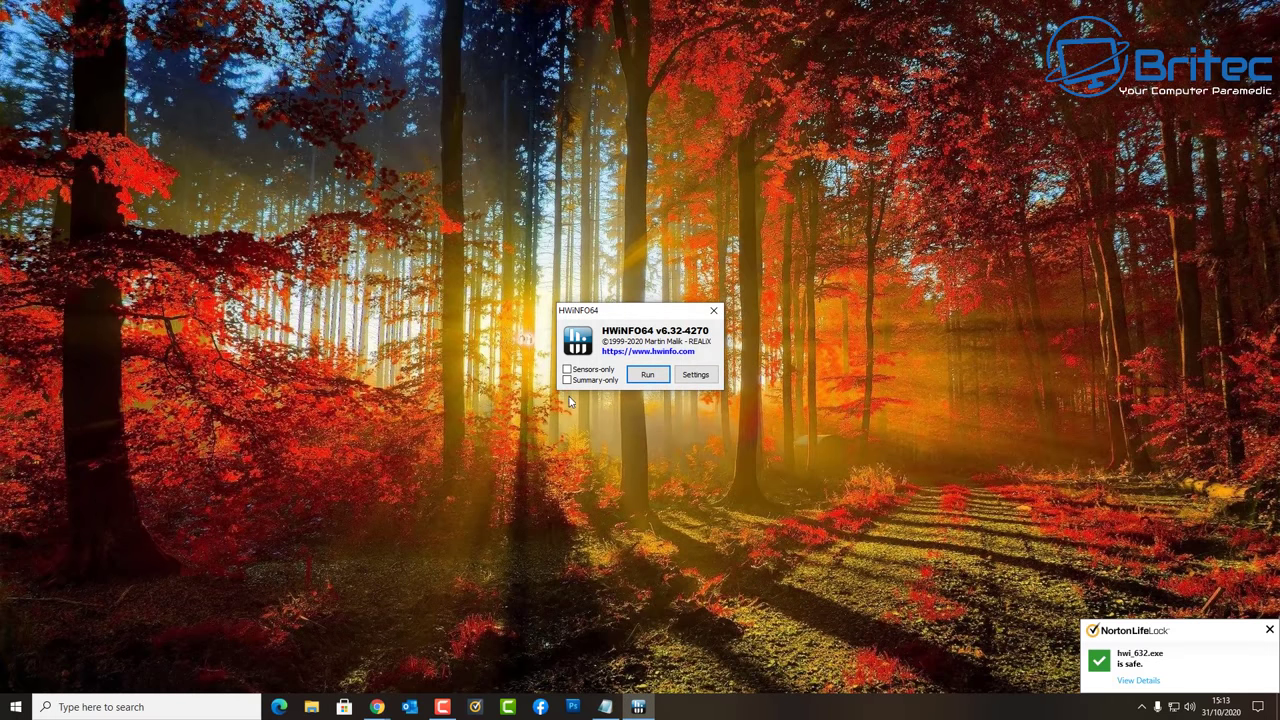
Run HWiNFO64 without the sensors-only or summary-only option and dismiss the update notice, CPU #0 and System Summary windows
{"action": "left_click", "coordinate": [647, 375]}
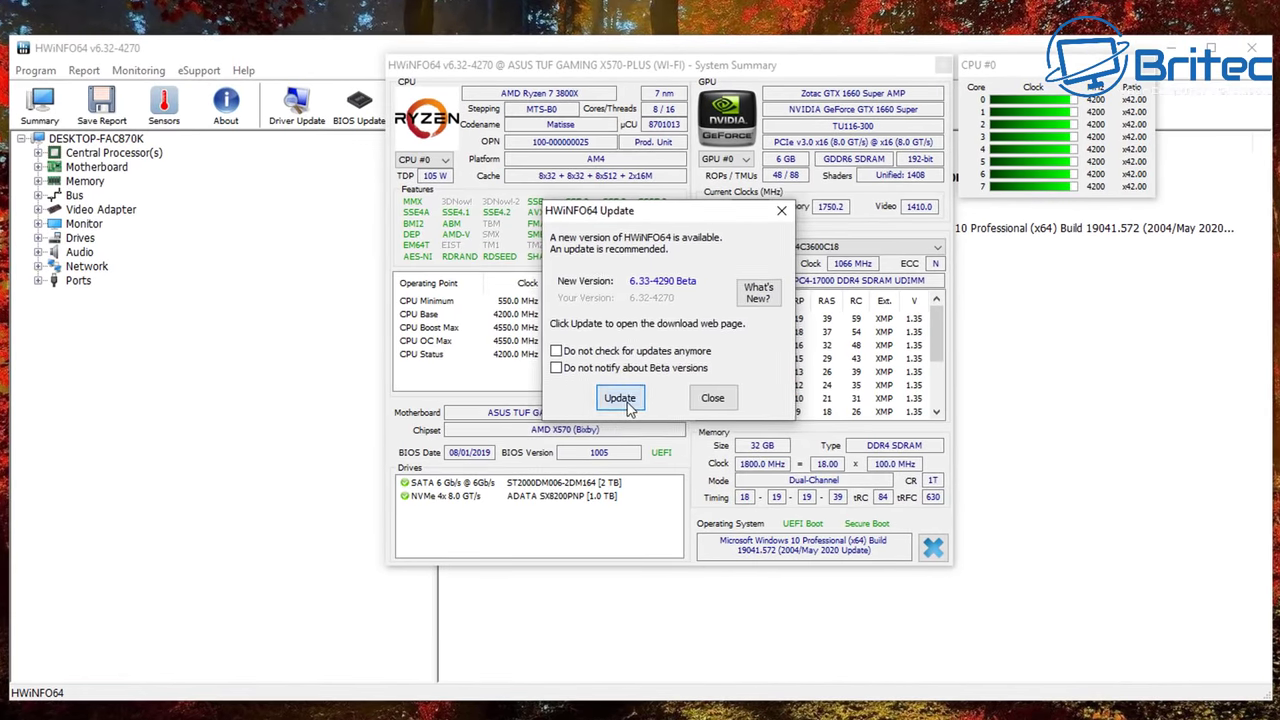
{"action": "left_click", "coordinate": [673, 412]}
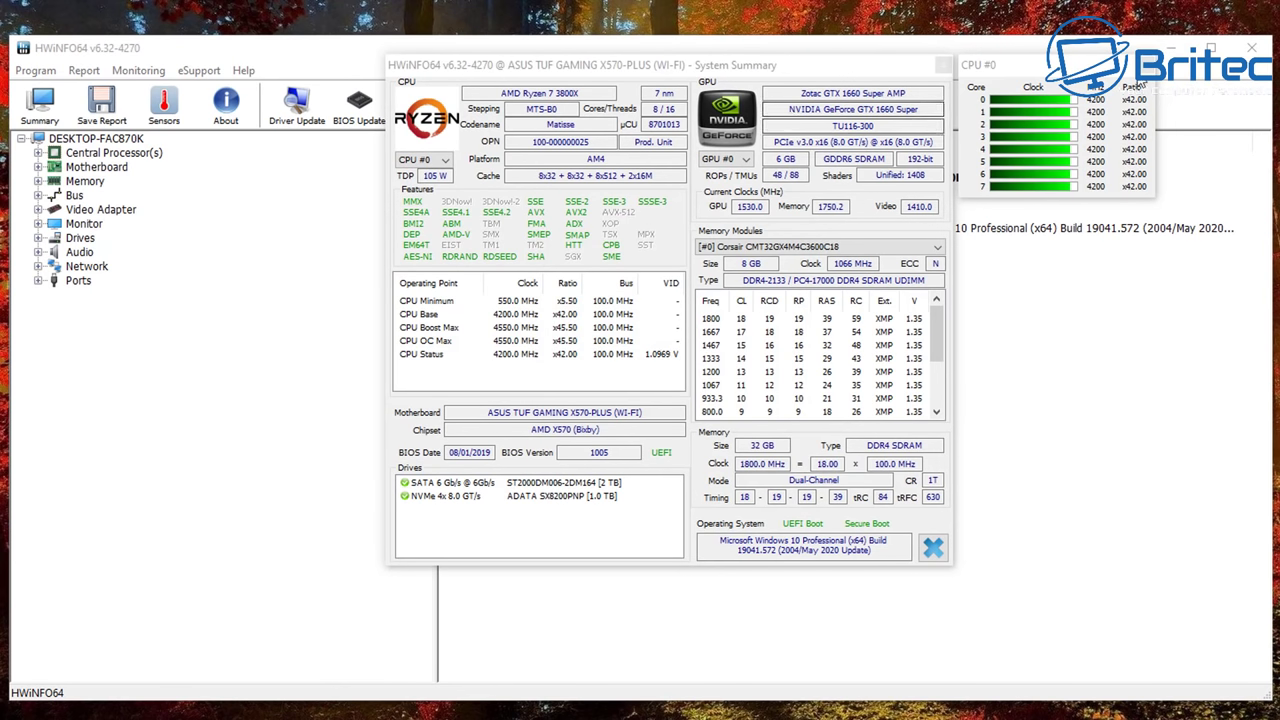
{"action": "left_click", "coordinate": [1146, 64]}
{"action": "left_click", "coordinate": [943, 65]}
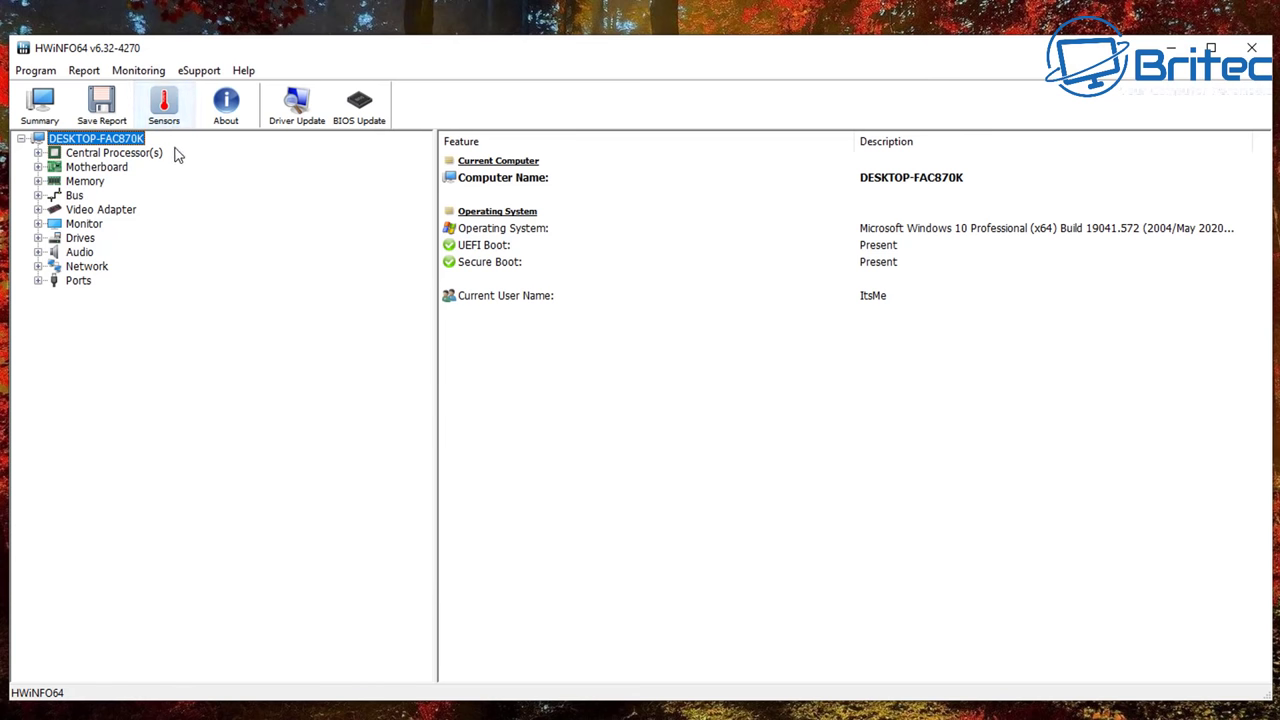
Open the sensor status list, put the main window away, and bring up the ASUS TUF GAMING motherboard temperature readings
{"action": "left_click", "coordinate": [162, 108]}
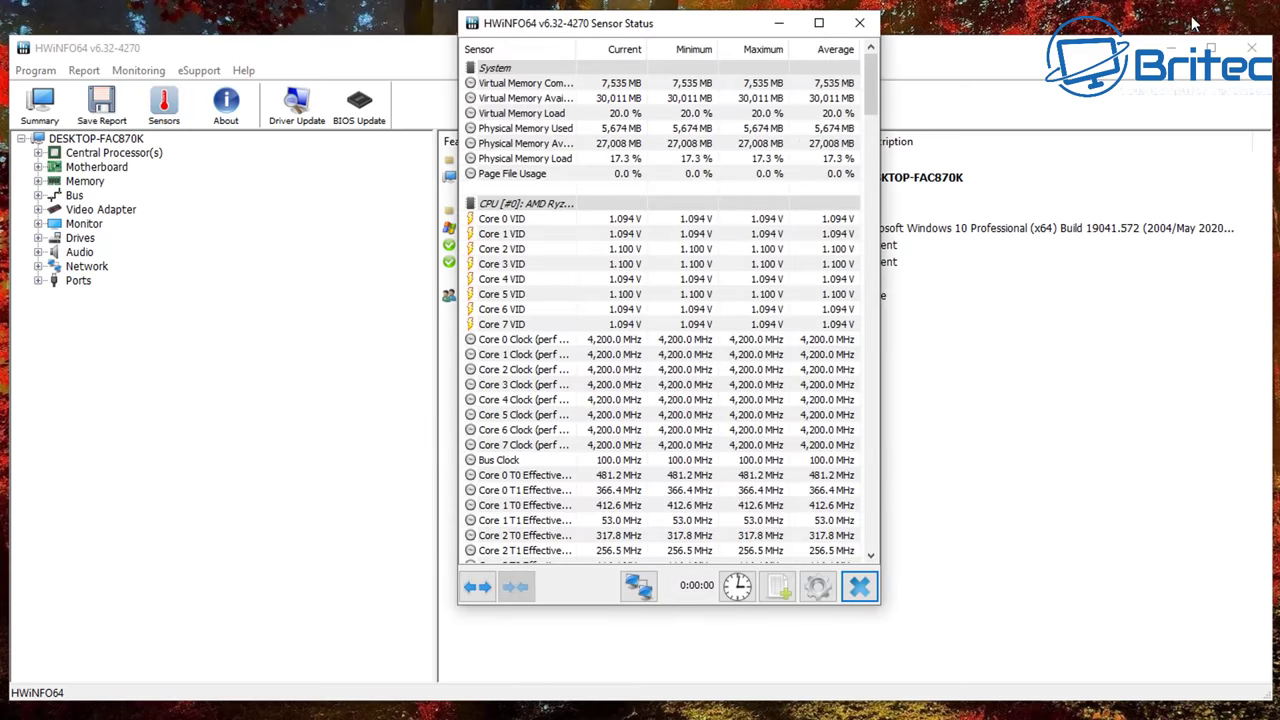
{"action": "left_click", "coordinate": [1212, 47]}
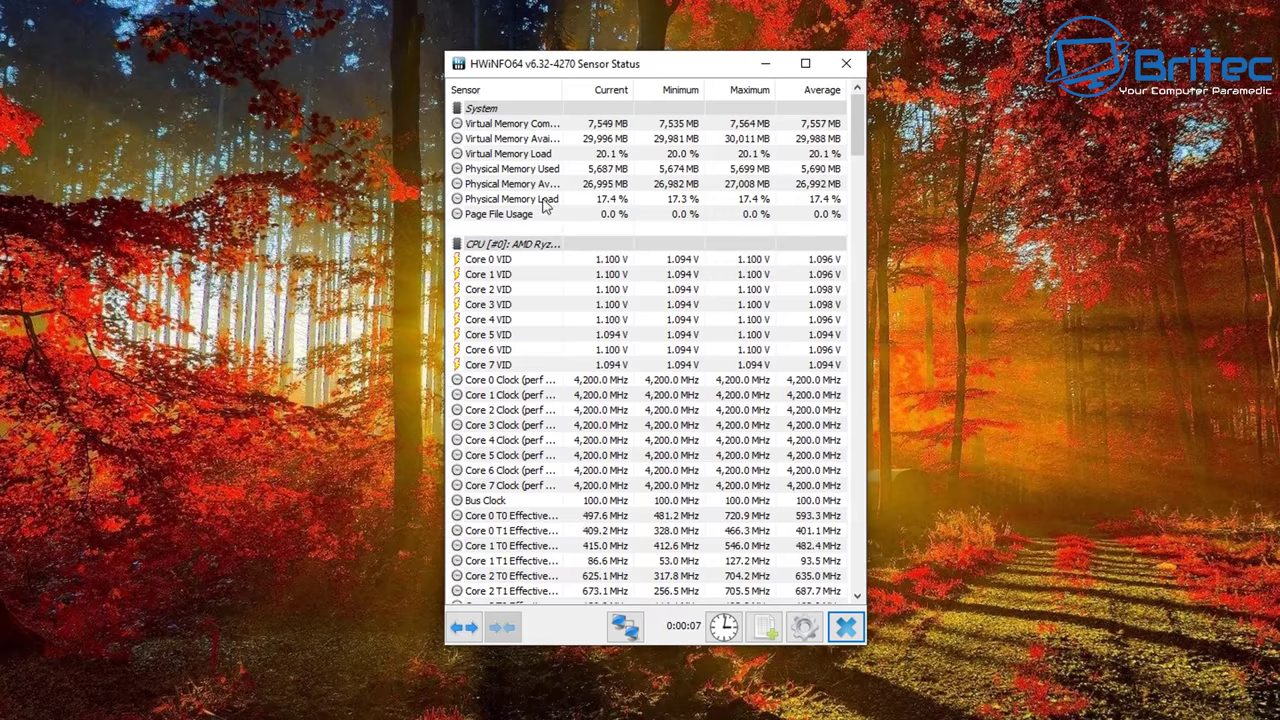
{"action": "left_click_drag", "start_coordinate": [859, 116], "coordinate": [860, 308]}
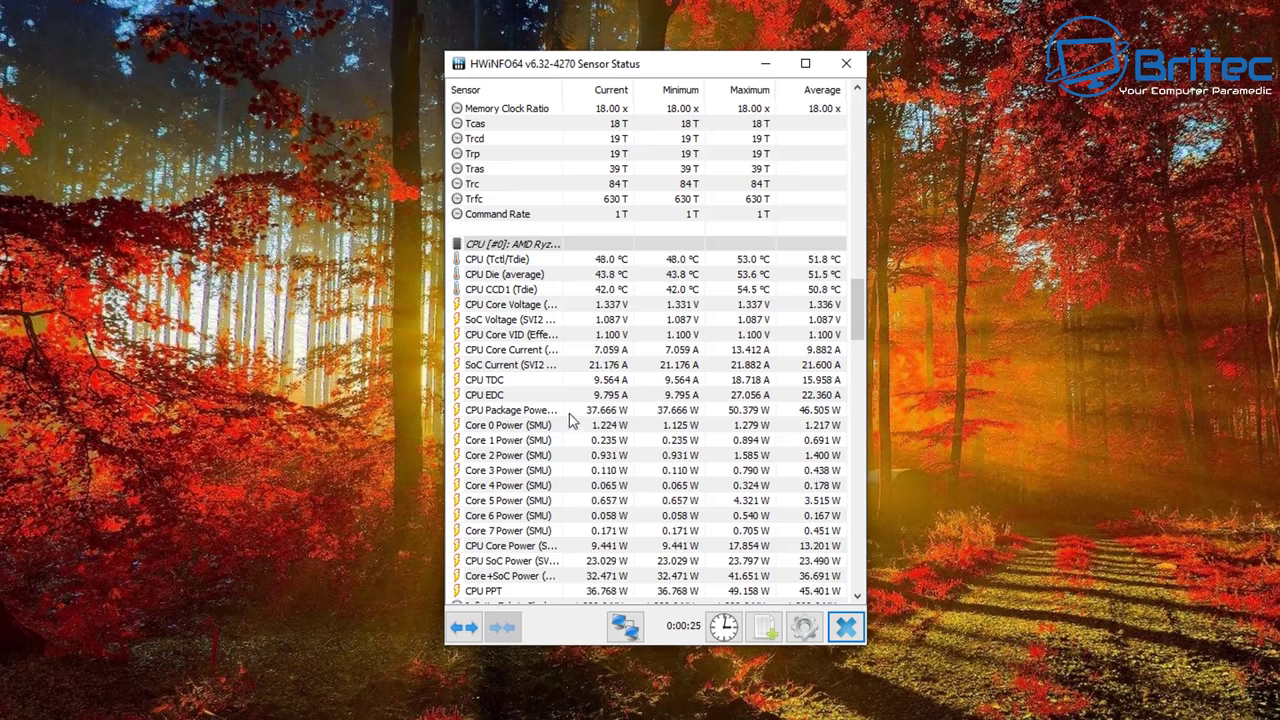
{"action": "scroll", "coordinate": [555, 300], "scroll_direction": "down", "scroll_amount": 10}
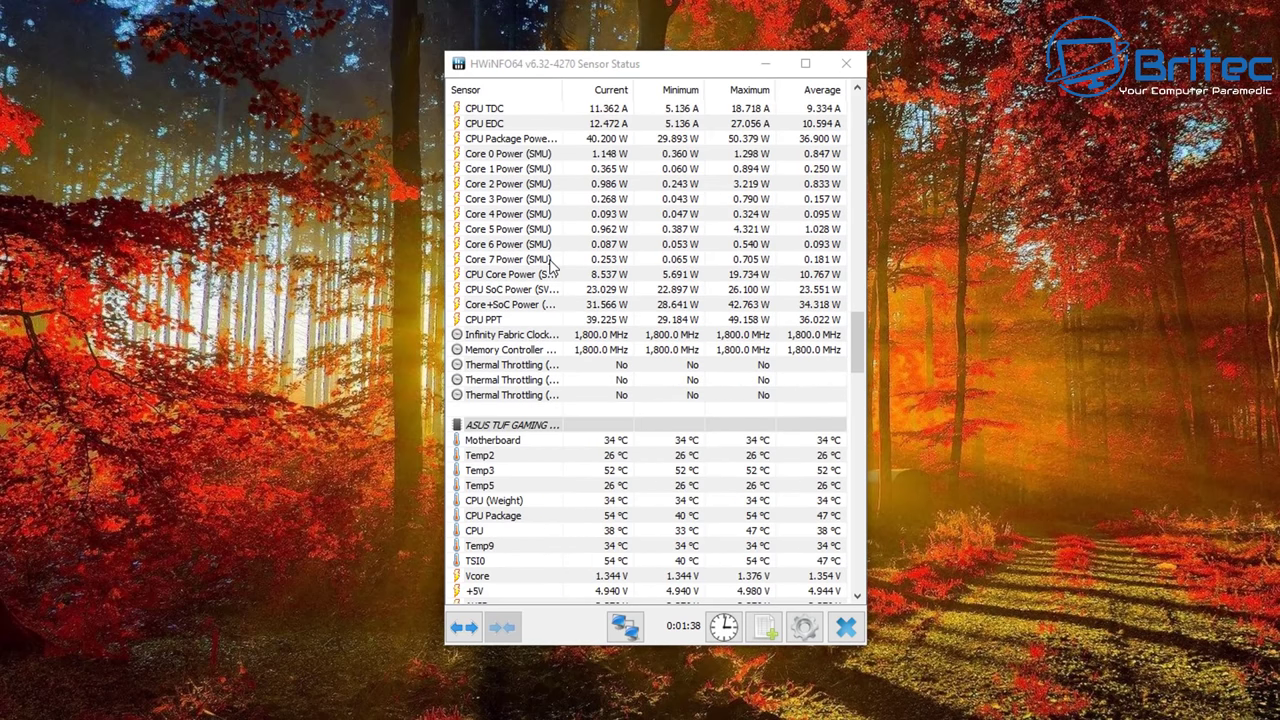
{"action": "scroll", "coordinate": [549, 268], "scroll_direction": "down", "scroll_amount": 2}
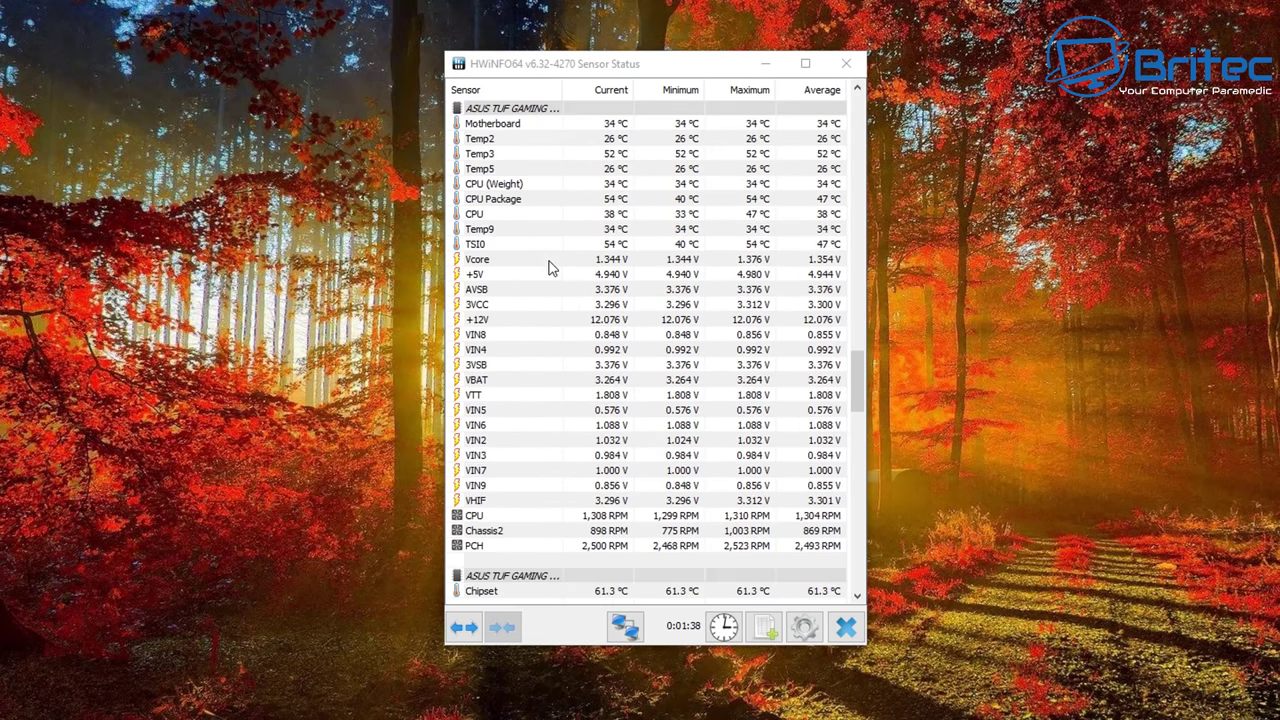
Add the CPU Package temperature sensor to the system tray
{"action": "left_click", "coordinate": [499, 204]}
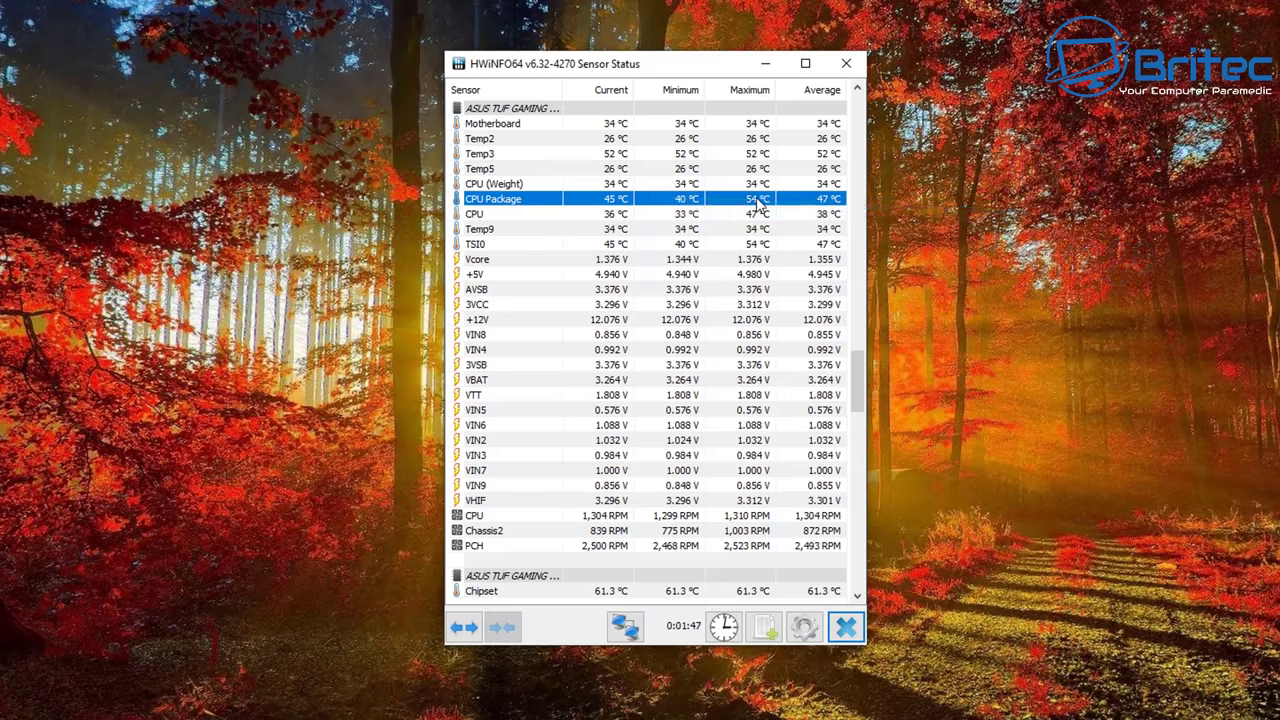
{"action": "right_click", "coordinate": [513, 205]}
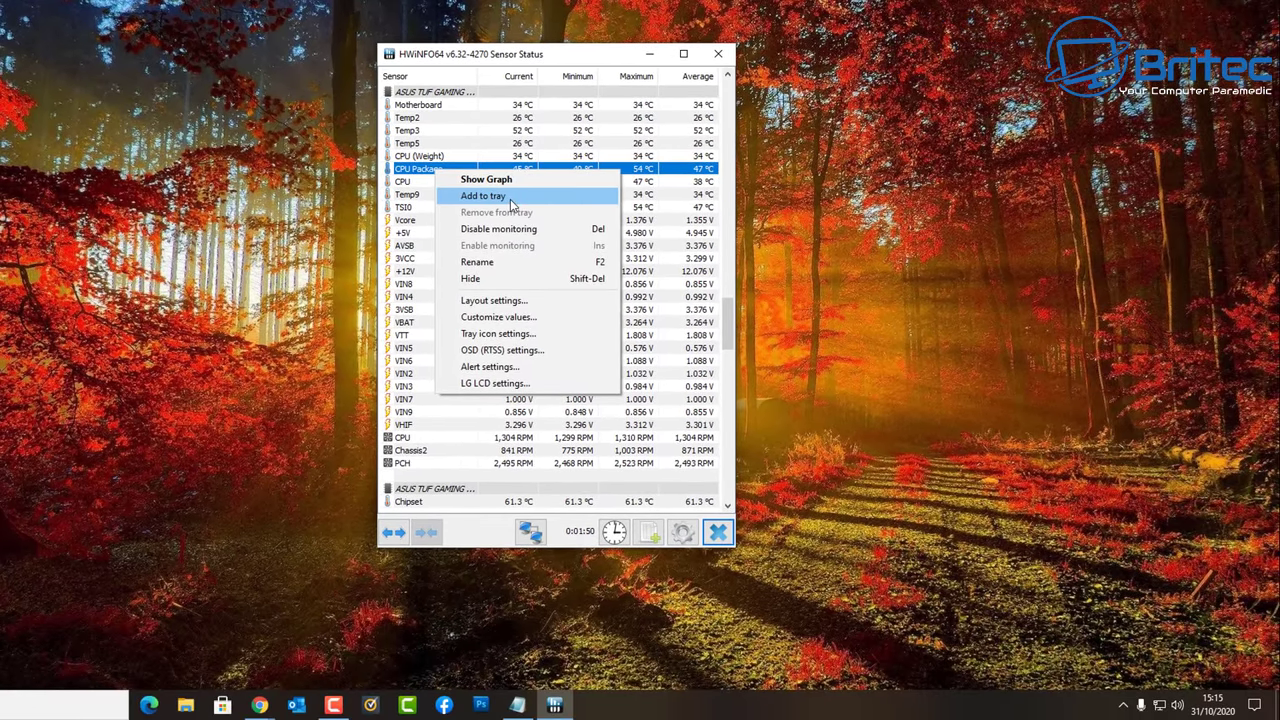
{"action": "left_click", "coordinate": [510, 198]}
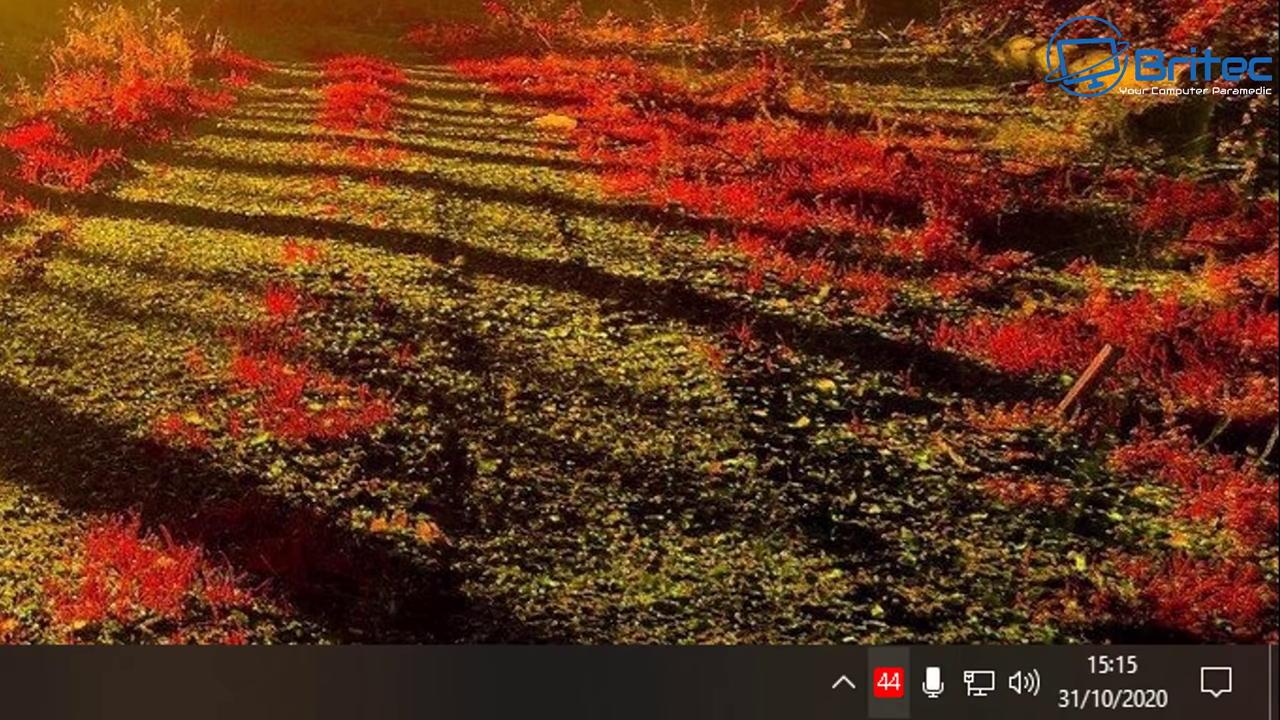
{"action": "mouse_move", "coordinate": [905, 700]}
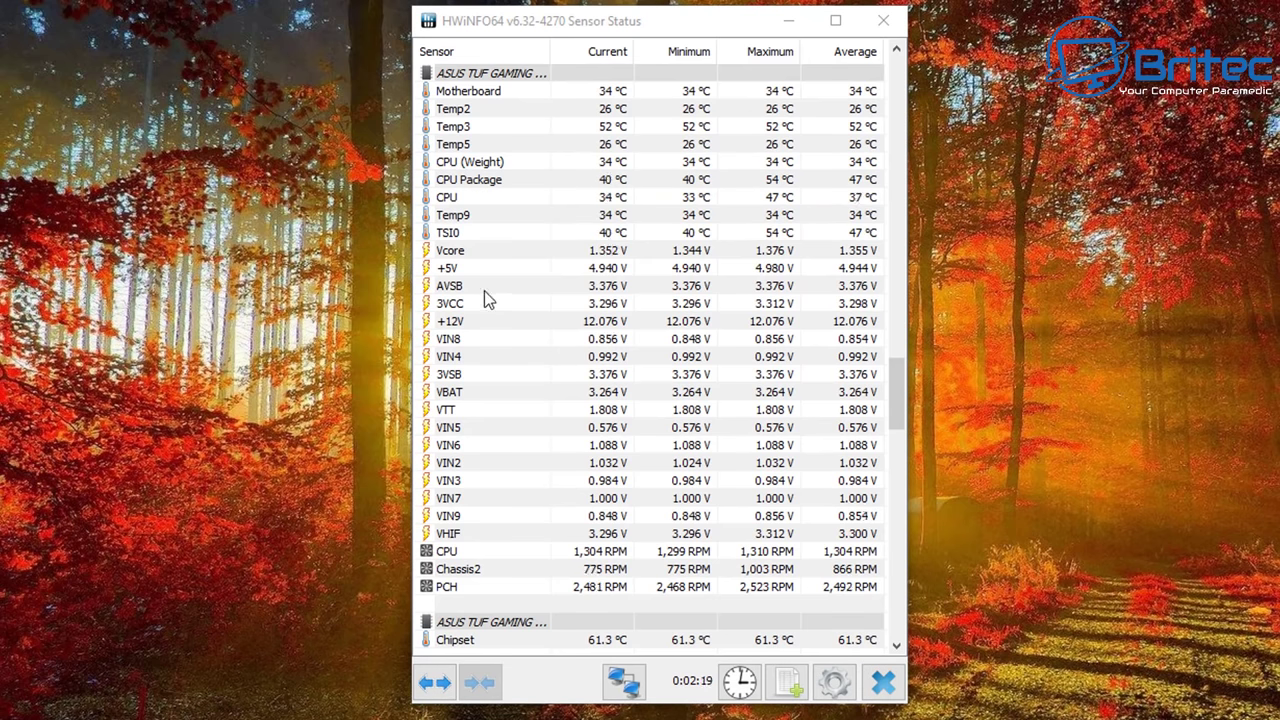
Add the GPU Temperature sensor of the NVIDIA graphics card to the system tray
{"action": "left_click_drag", "start_coordinate": [901, 400], "coordinate": [928, 562]}
{"action": "scroll", "coordinate": [677, 463], "scroll_direction": "down", "scroll_amount": 4}
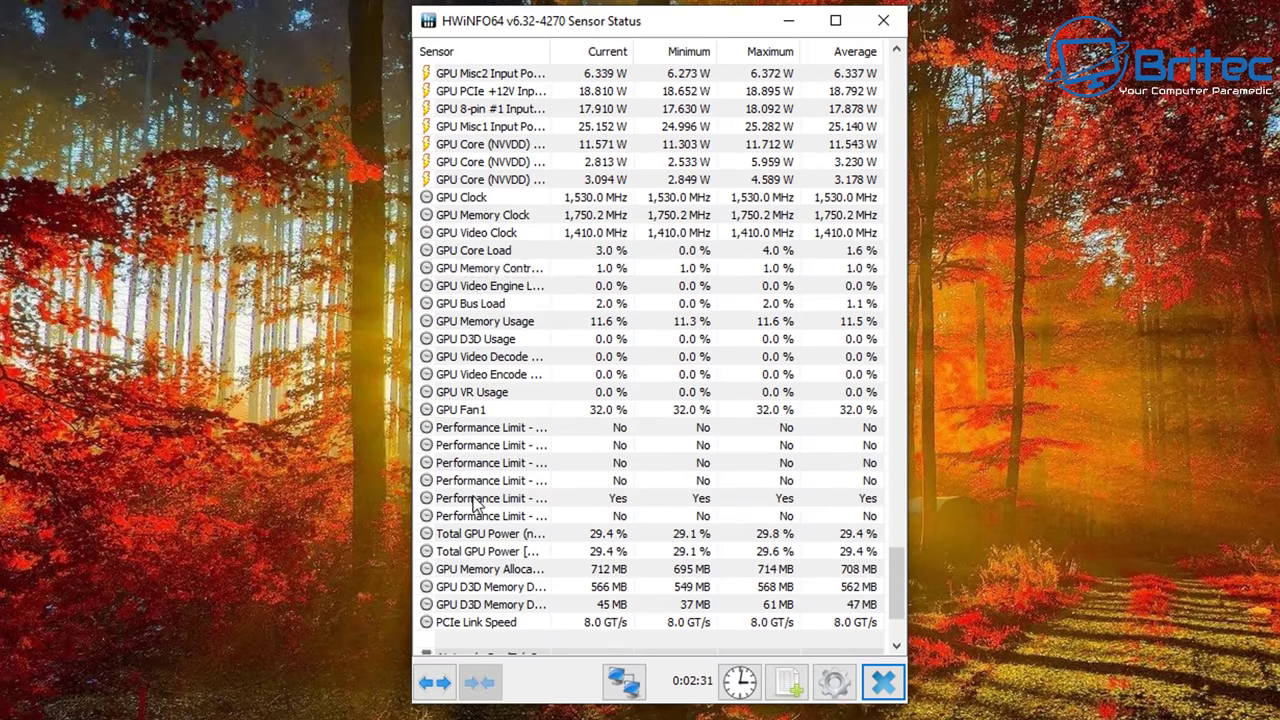
{"action": "scroll", "coordinate": [690, 552], "scroll_direction": "down", "scroll_amount": 2}
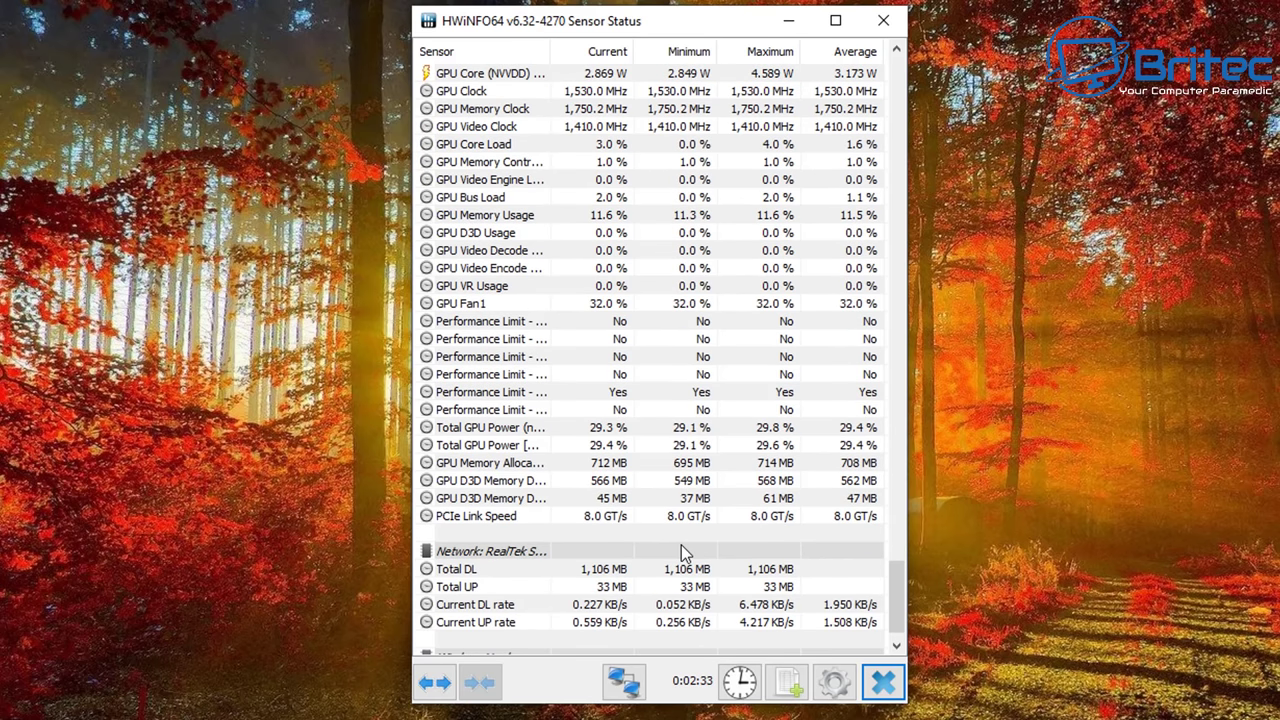
{"action": "scroll", "coordinate": [656, 488], "scroll_direction": "down", "scroll_amount": 1}
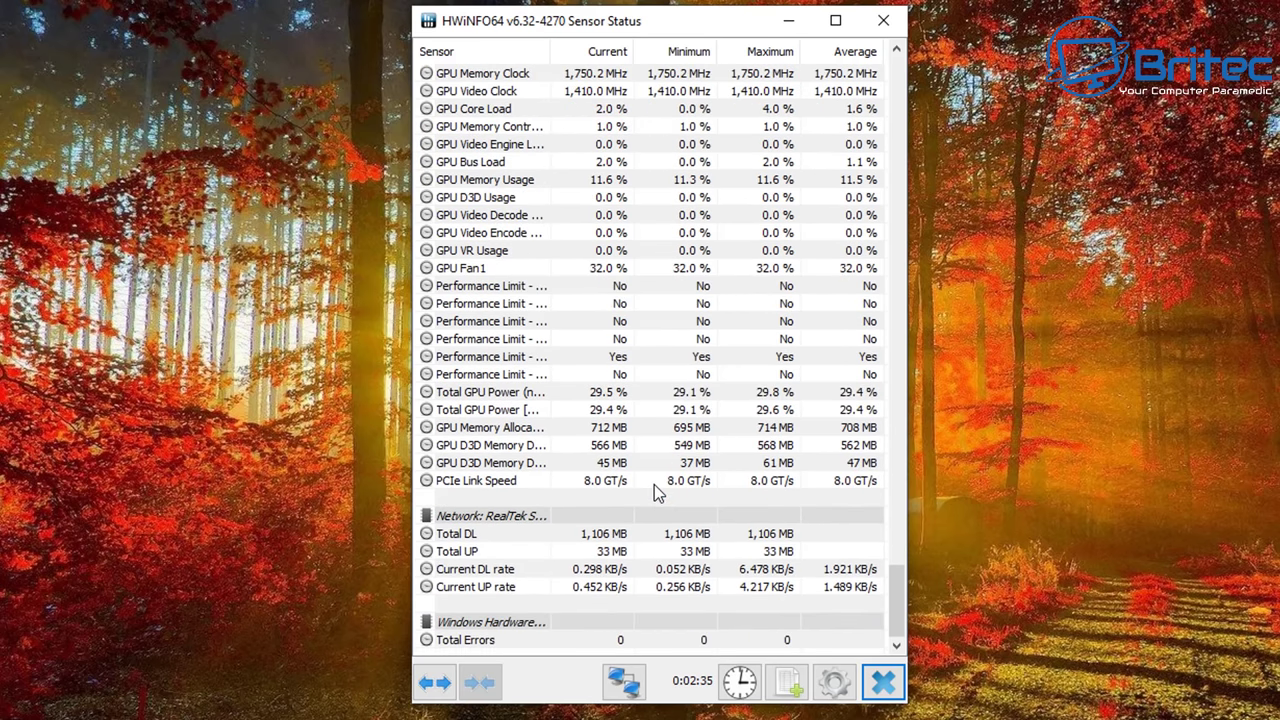
{"action": "scroll", "coordinate": [654, 489], "scroll_direction": "up", "scroll_amount": 3}
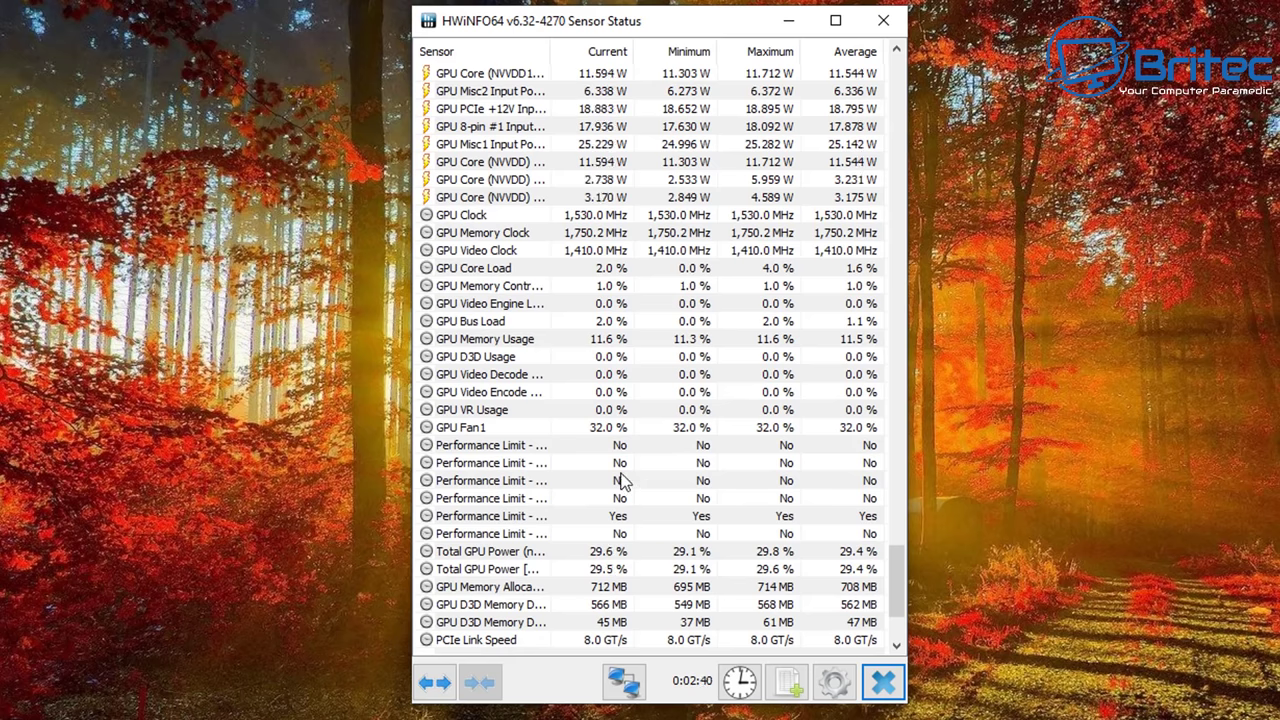
{"action": "scroll", "coordinate": [624, 483], "scroll_direction": "up", "scroll_amount": 1}
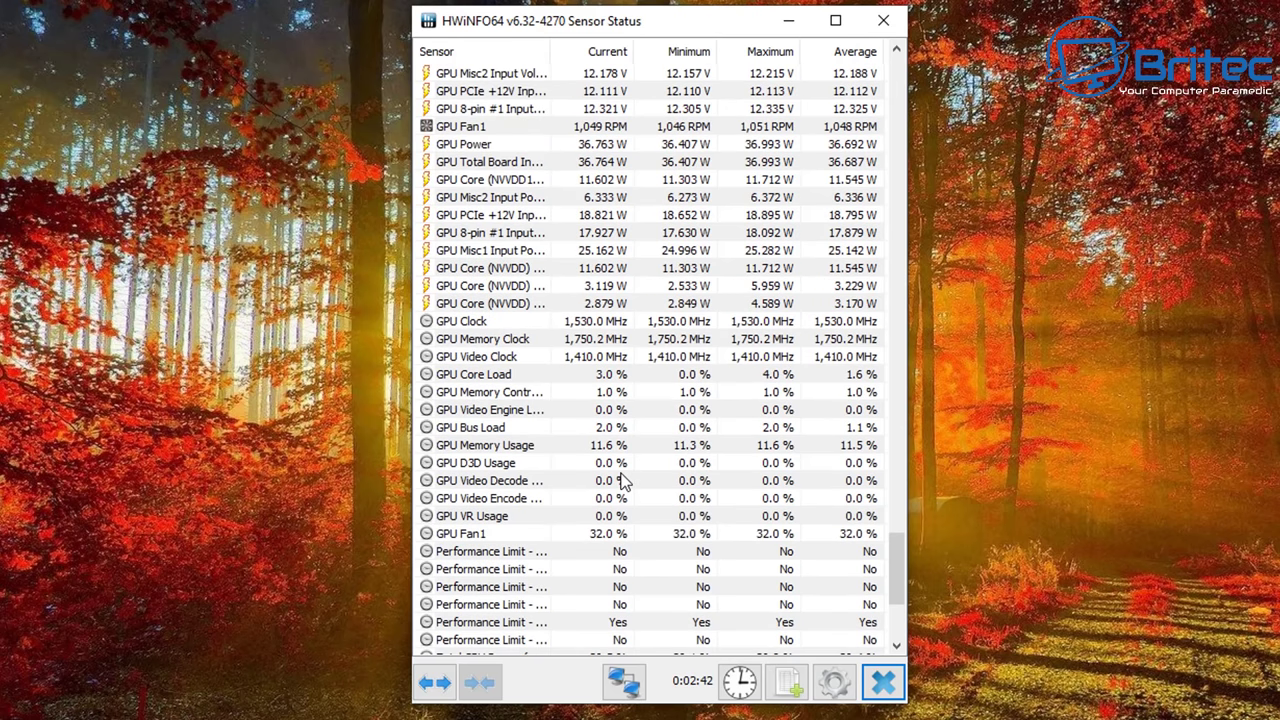
{"action": "scroll", "coordinate": [622, 482], "scroll_direction": "up", "scroll_amount": 1}
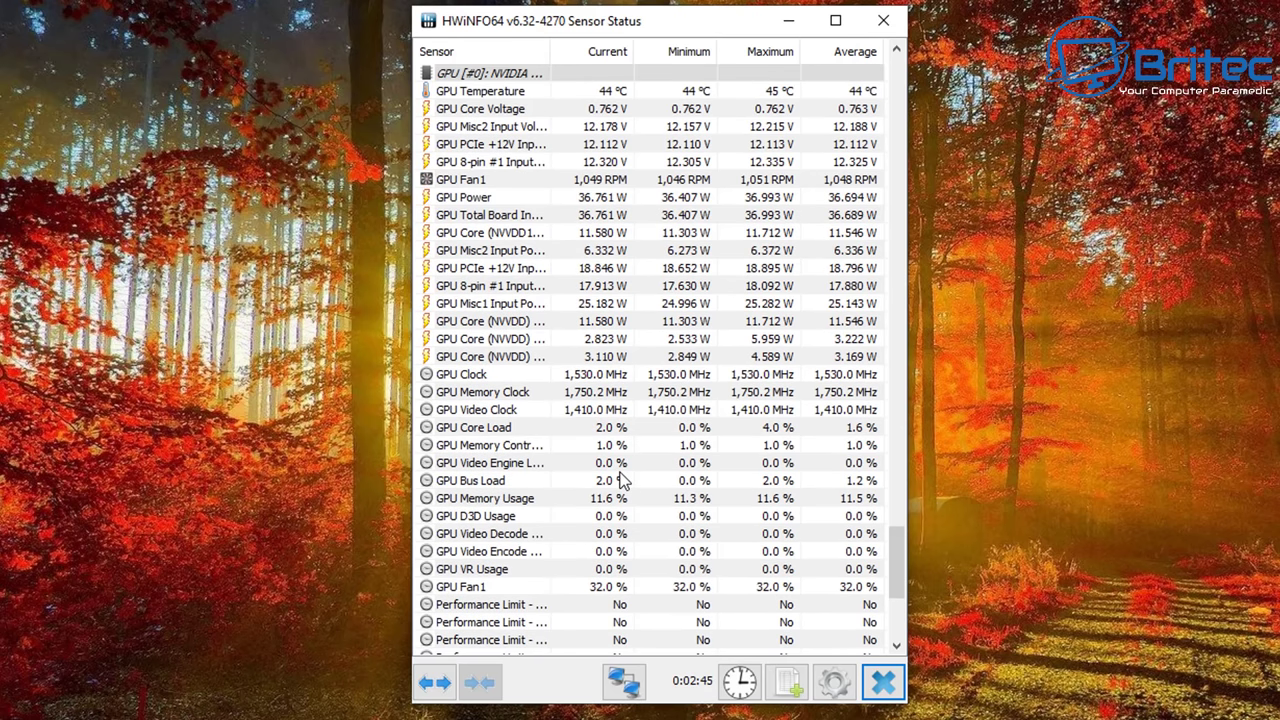
{"action": "left_click", "coordinate": [478, 92]}
{"action": "scroll", "coordinate": [545, 262], "scroll_direction": "up", "scroll_amount": 5}
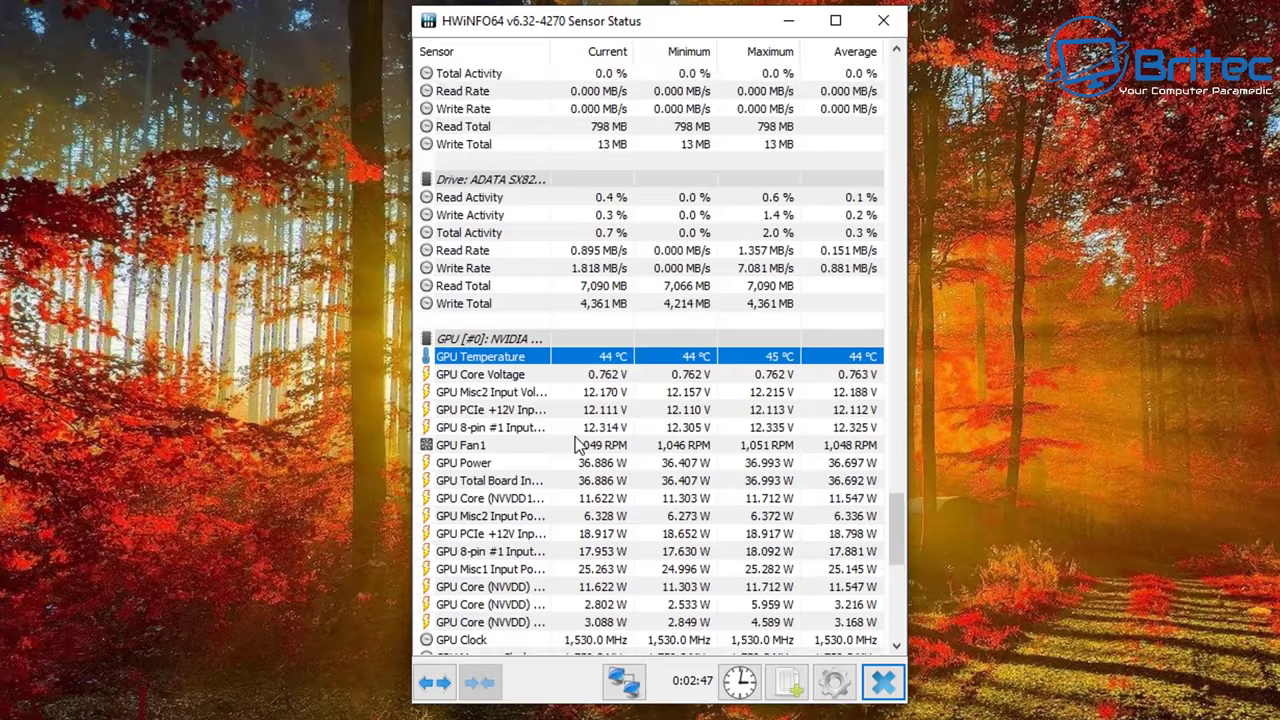
{"action": "right_click", "coordinate": [502, 360]}
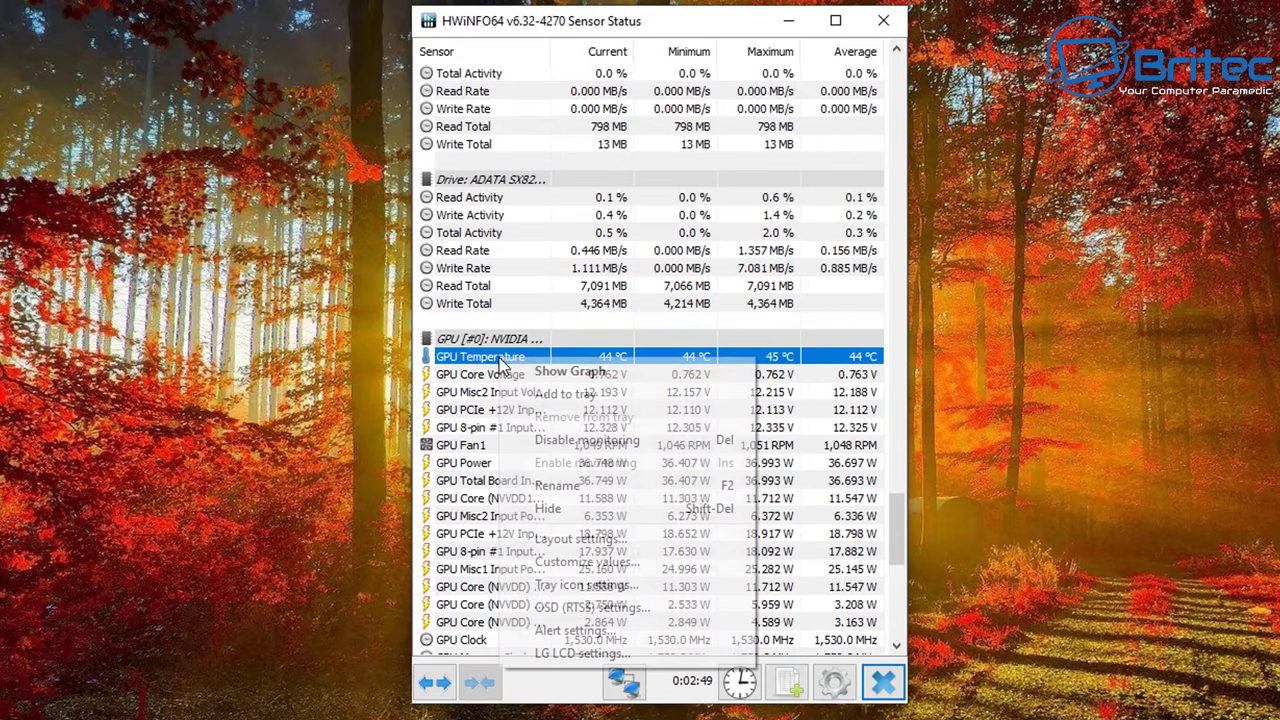
{"action": "left_click", "coordinate": [566, 394]}
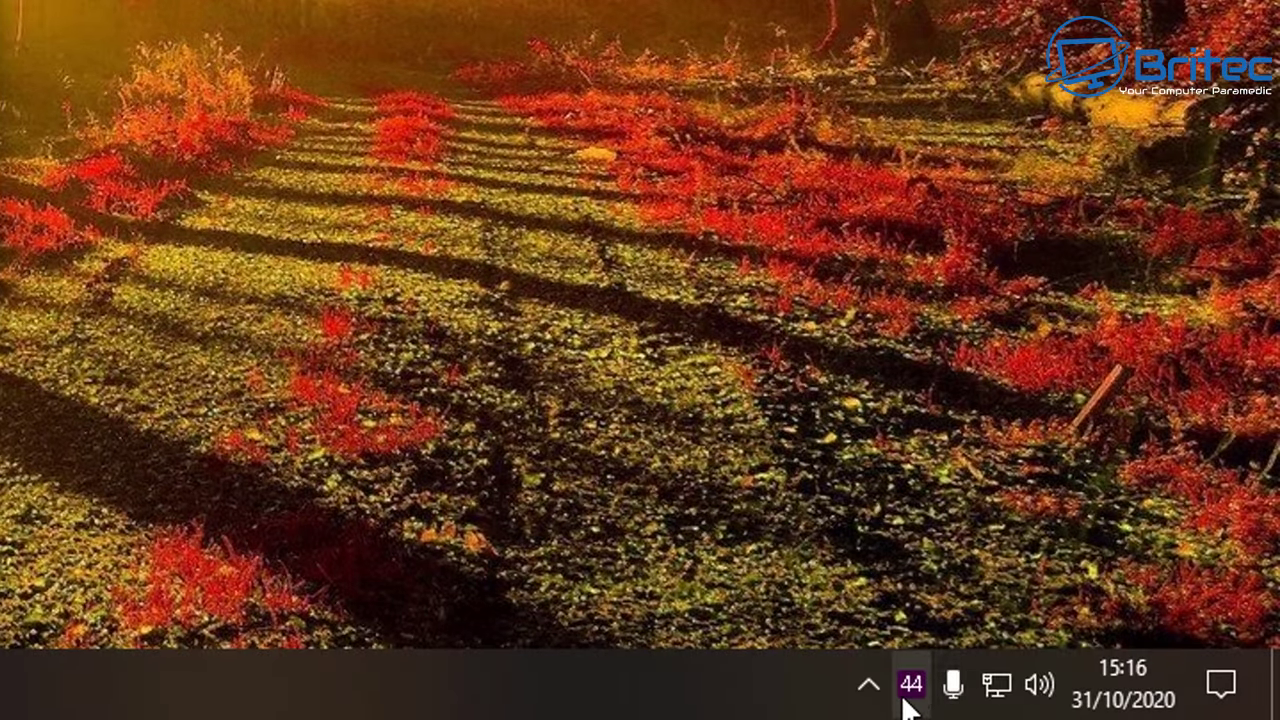
Move the CPU Package and GPU temperature icons out of the hidden tray icons onto the taskbar
{"action": "mouse_move", "coordinate": [910, 688]}
{"action": "left_click", "coordinate": [868, 686]}
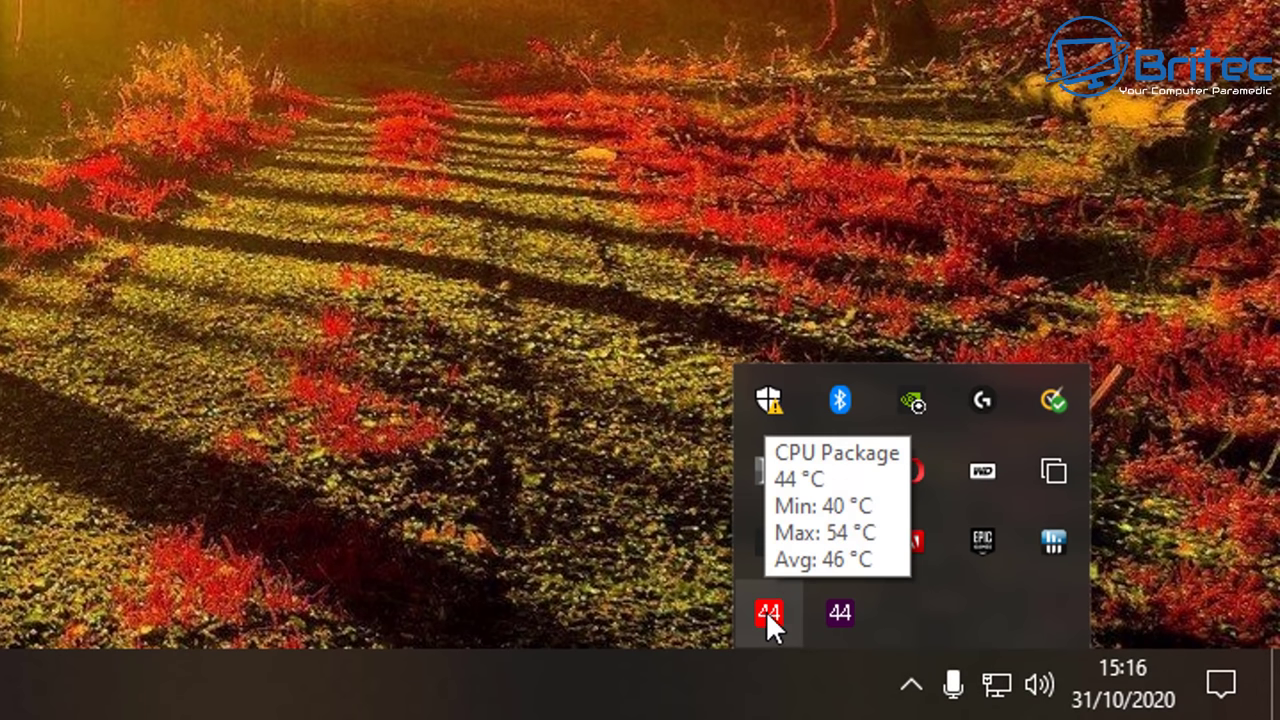
{"action": "left_click_drag", "start_coordinate": [766, 611], "coordinate": [905, 688]}
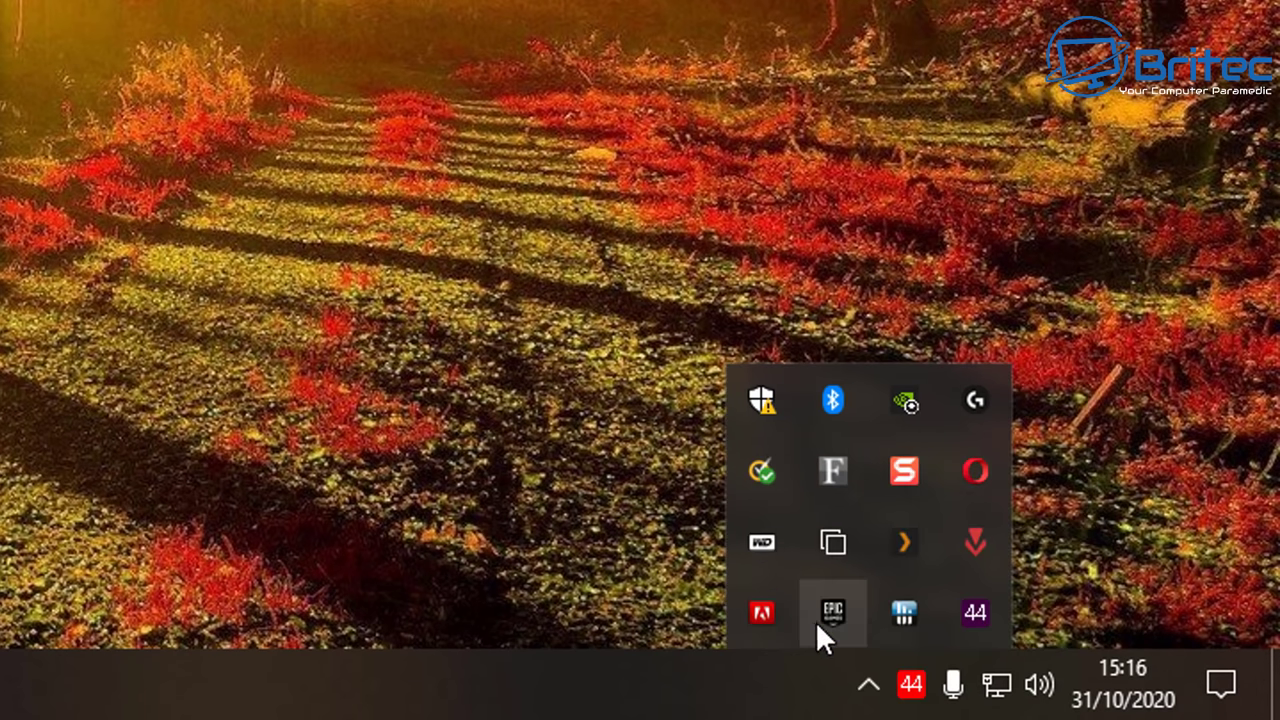
{"action": "left_click_drag", "start_coordinate": [986, 615], "coordinate": [868, 690]}
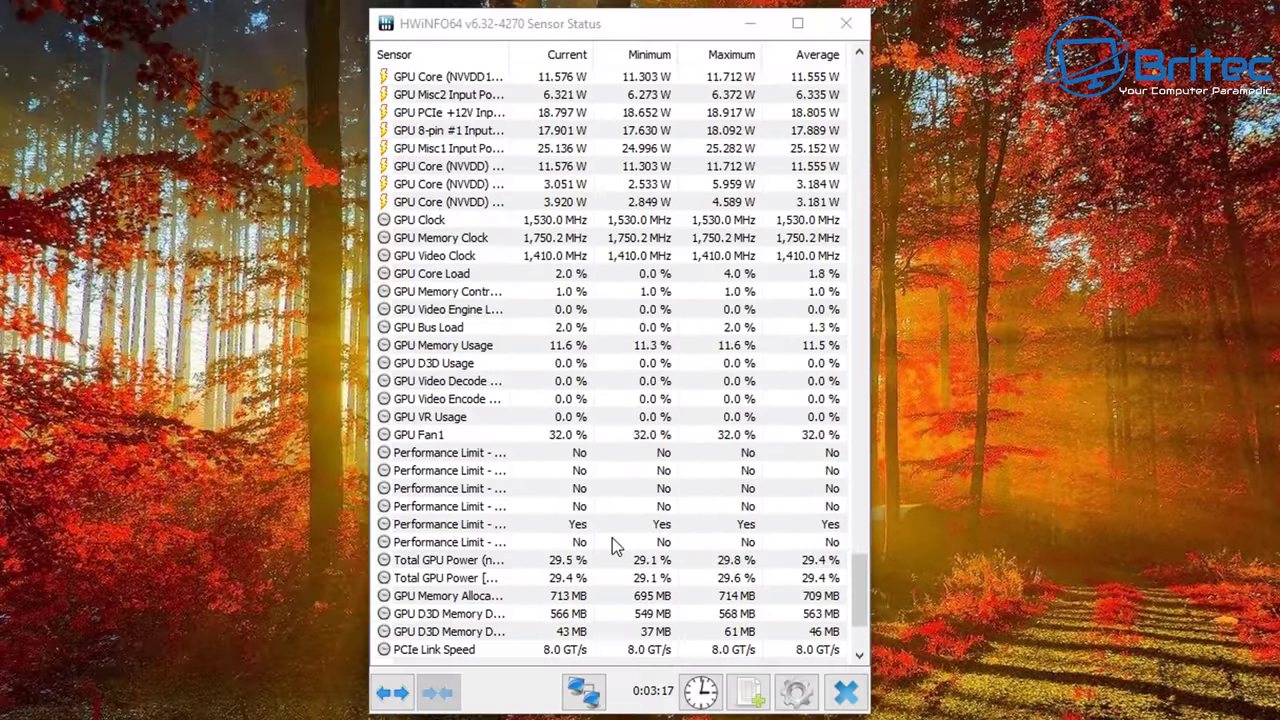
Open the system tray options in the sensor settings and look through the entries from GPU Temperature to Windows Hardware Errors
{"action": "scroll", "coordinate": [612, 545], "scroll_direction": "down", "scroll_amount": 2}
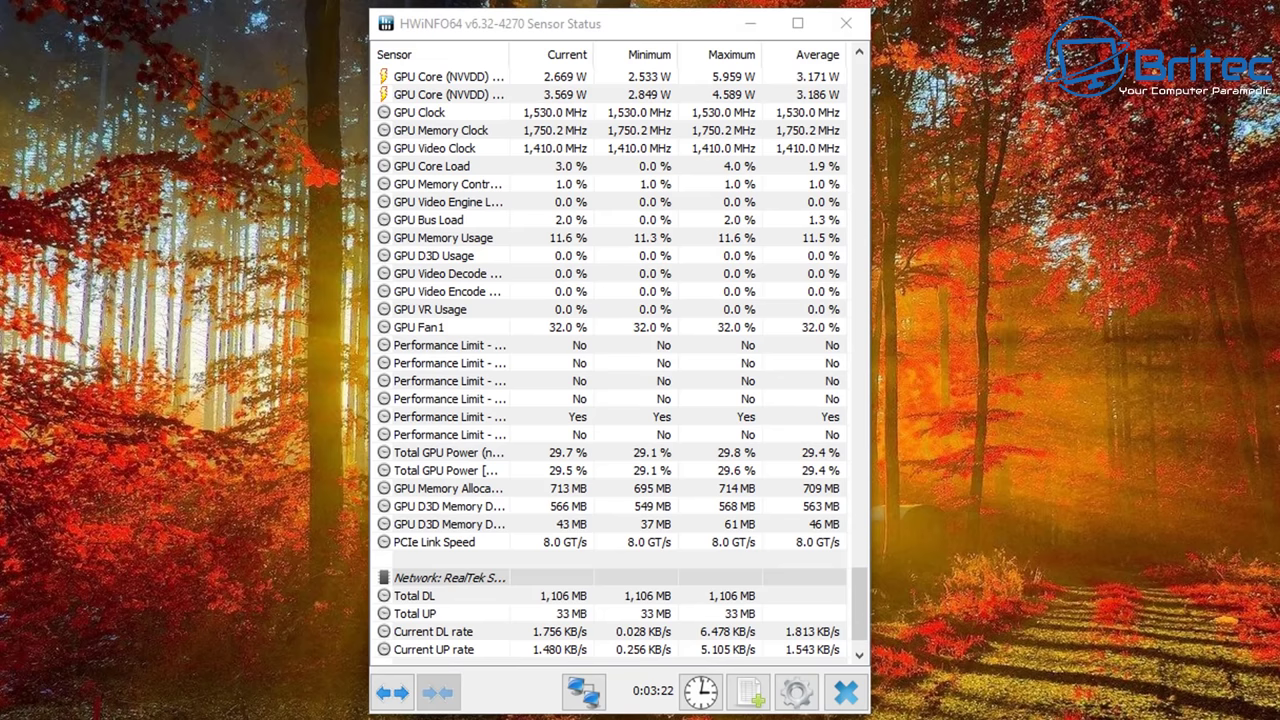
{"action": "left_click", "coordinate": [796, 692]}
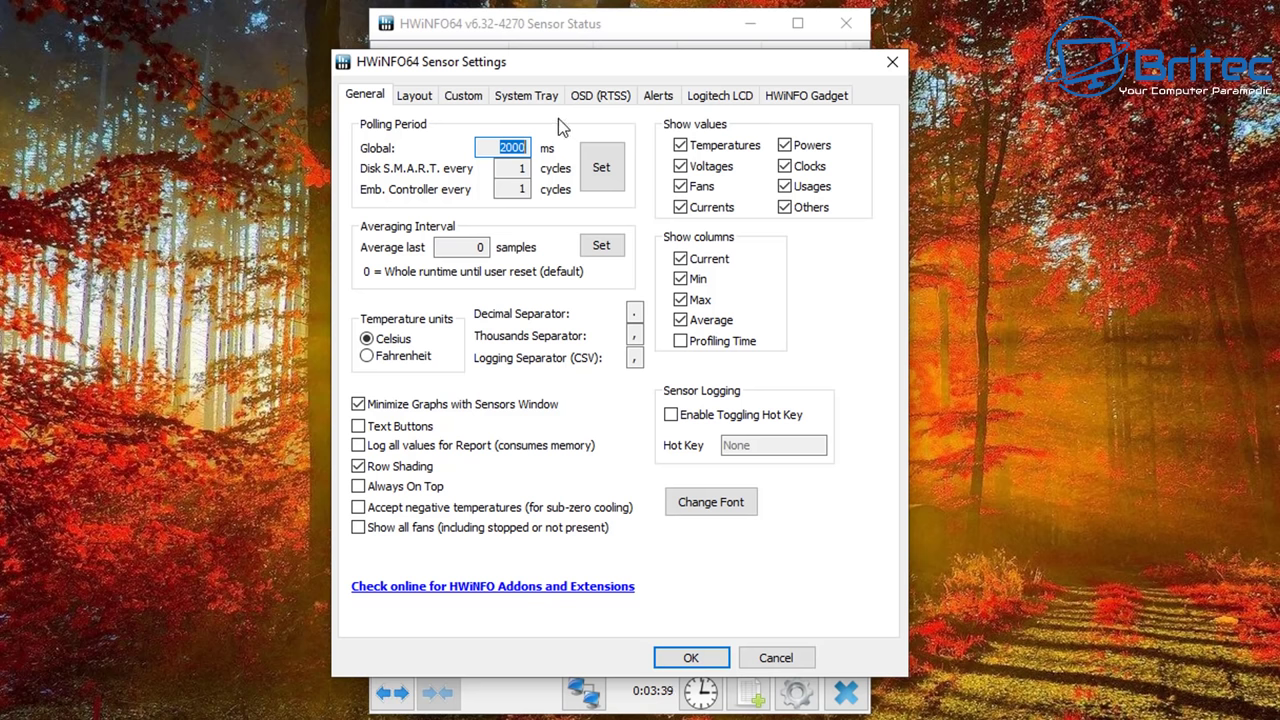
{"action": "left_click", "coordinate": [540, 96]}
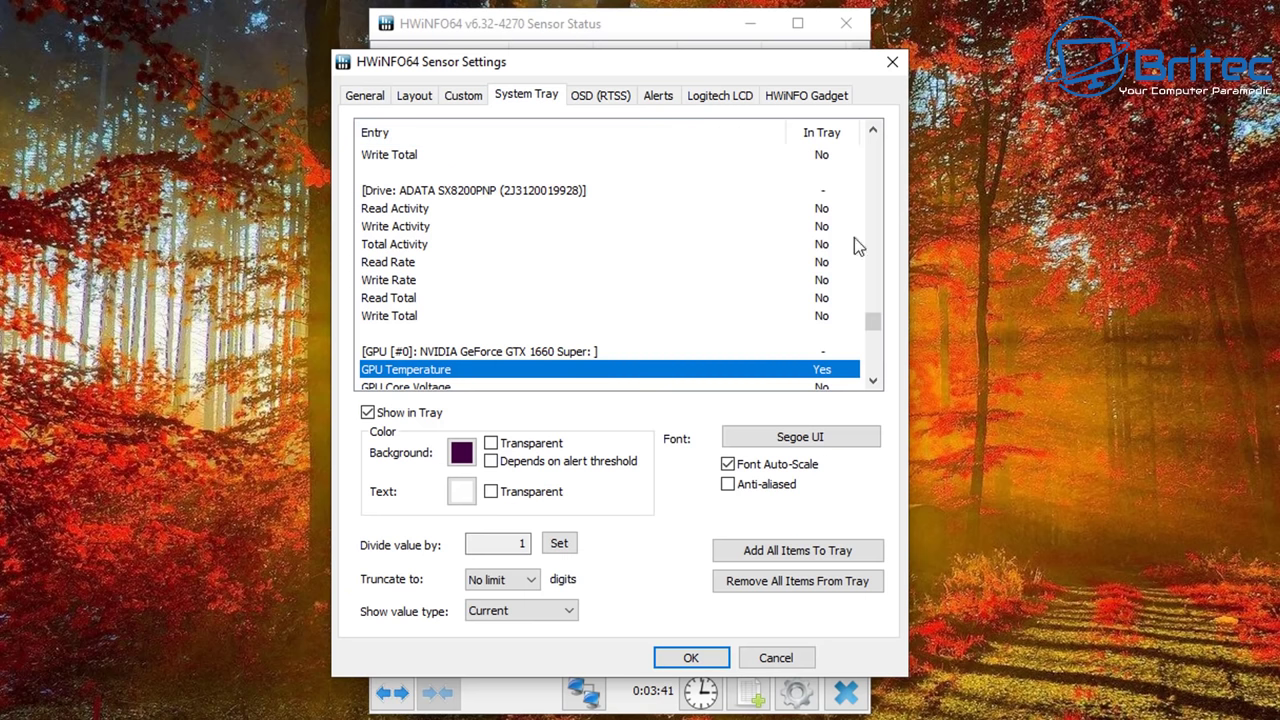
{"action": "scroll", "coordinate": [876, 330], "scroll_direction": "down", "scroll_amount": 5}
{"action": "scroll", "coordinate": [876, 334], "scroll_direction": "up", "scroll_amount": 3}
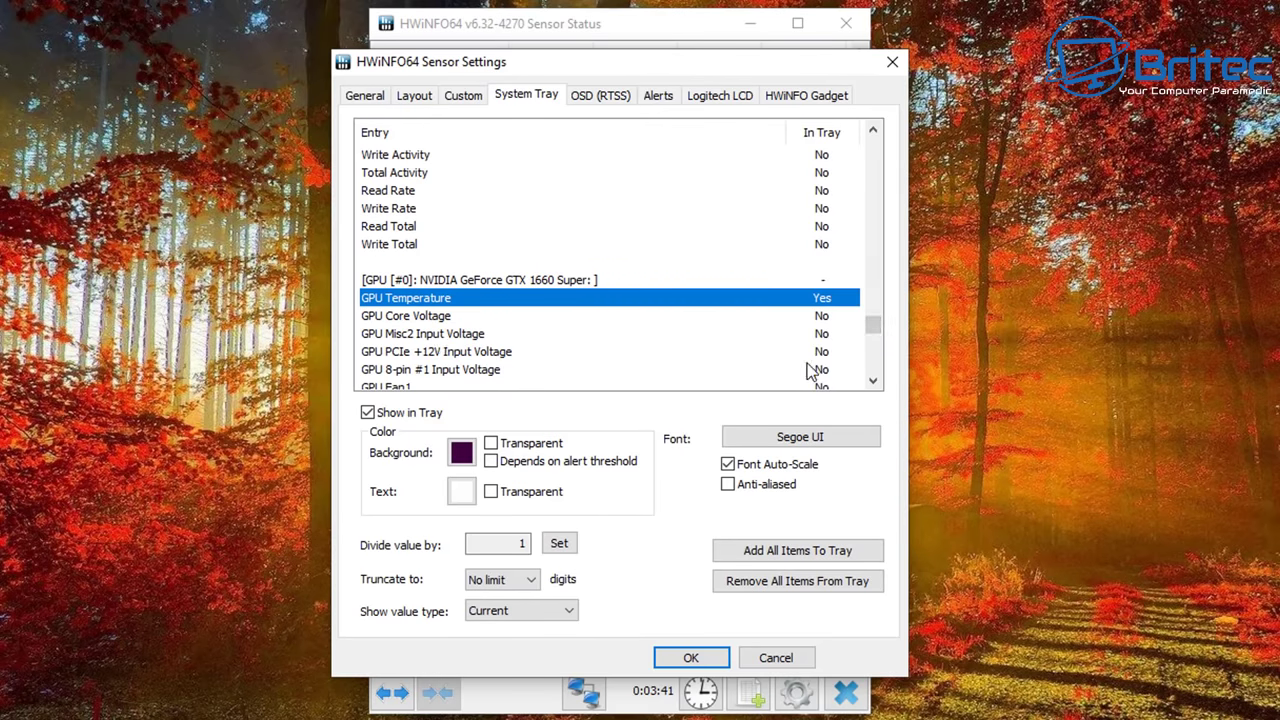
{"action": "scroll", "coordinate": [808, 372], "scroll_direction": "down", "scroll_amount": 2}
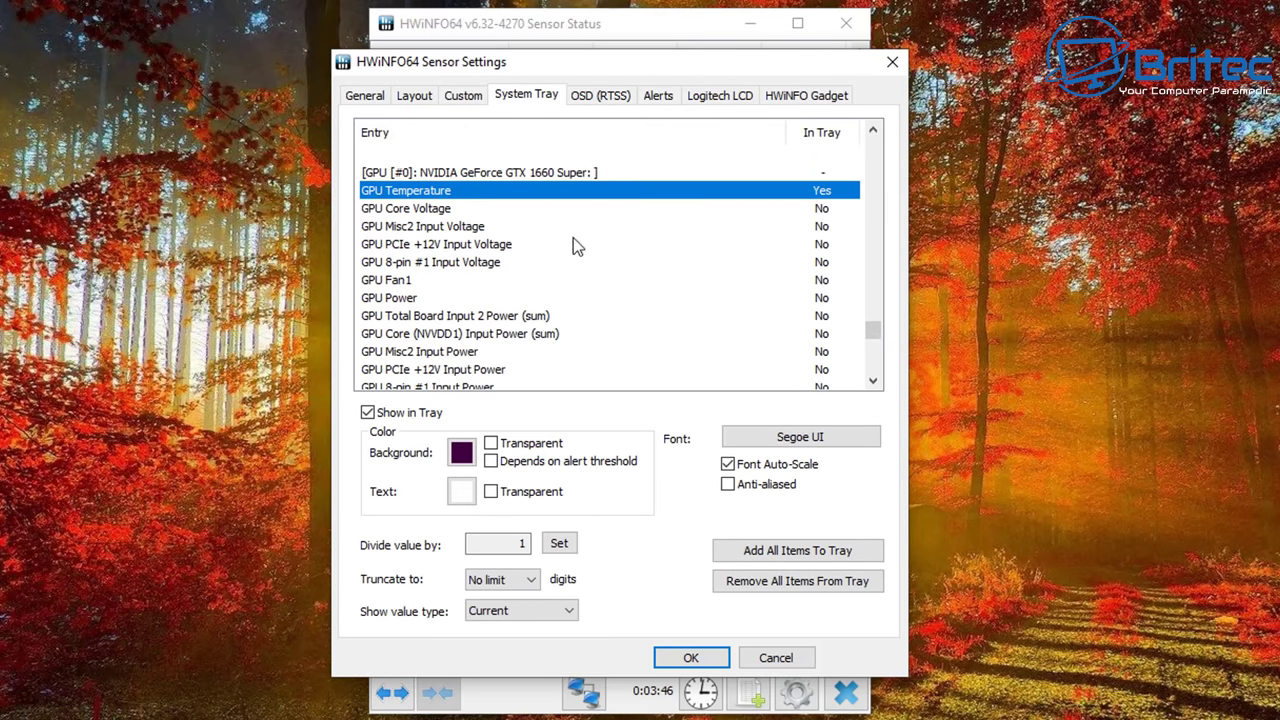
{"action": "scroll", "coordinate": [600, 290], "scroll_direction": "down", "scroll_amount": 10}
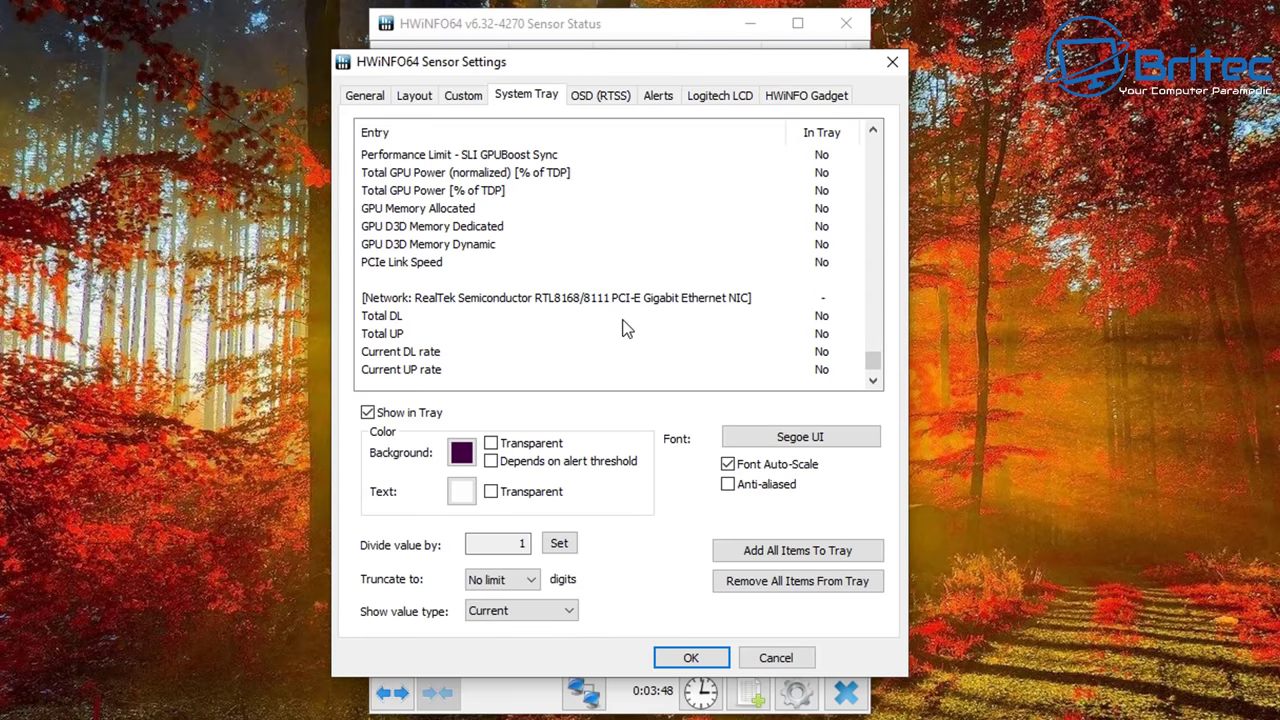
{"action": "scroll", "coordinate": [625, 330], "scroll_direction": "down", "scroll_amount": 1}
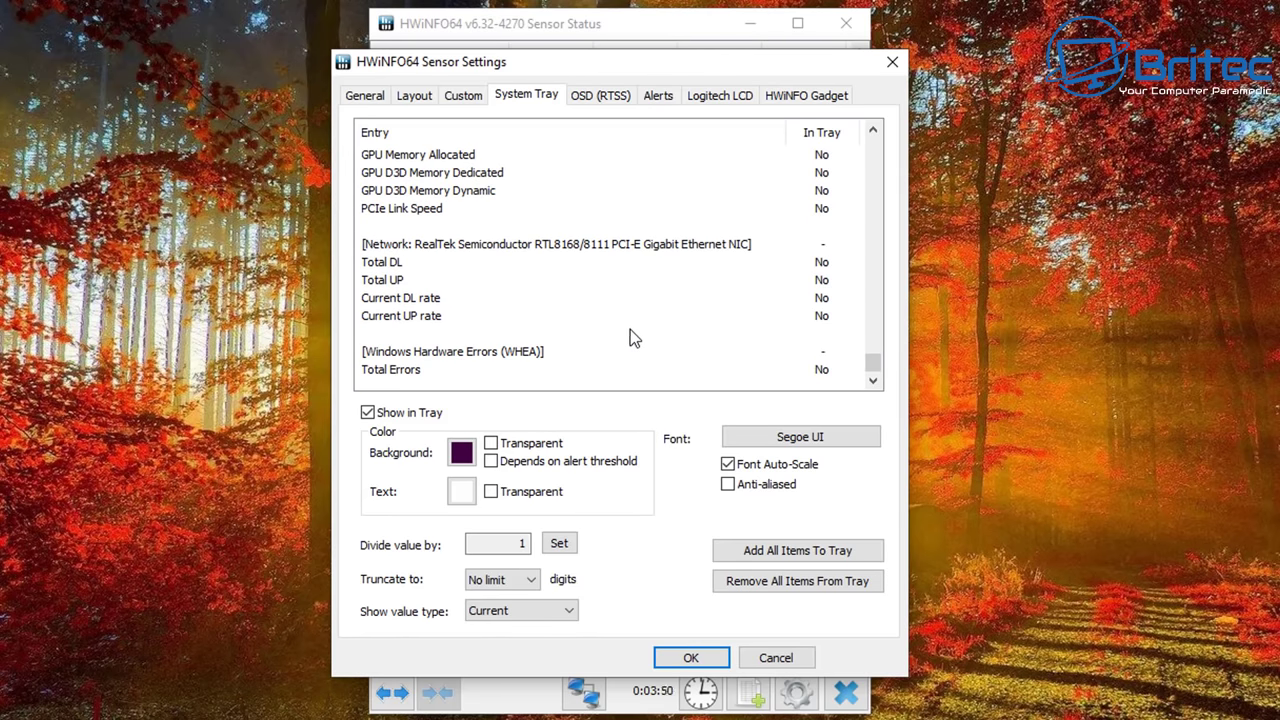
Set the background of the GPU Temperature tray icon to yellow
{"action": "left_click", "coordinate": [462, 455]}
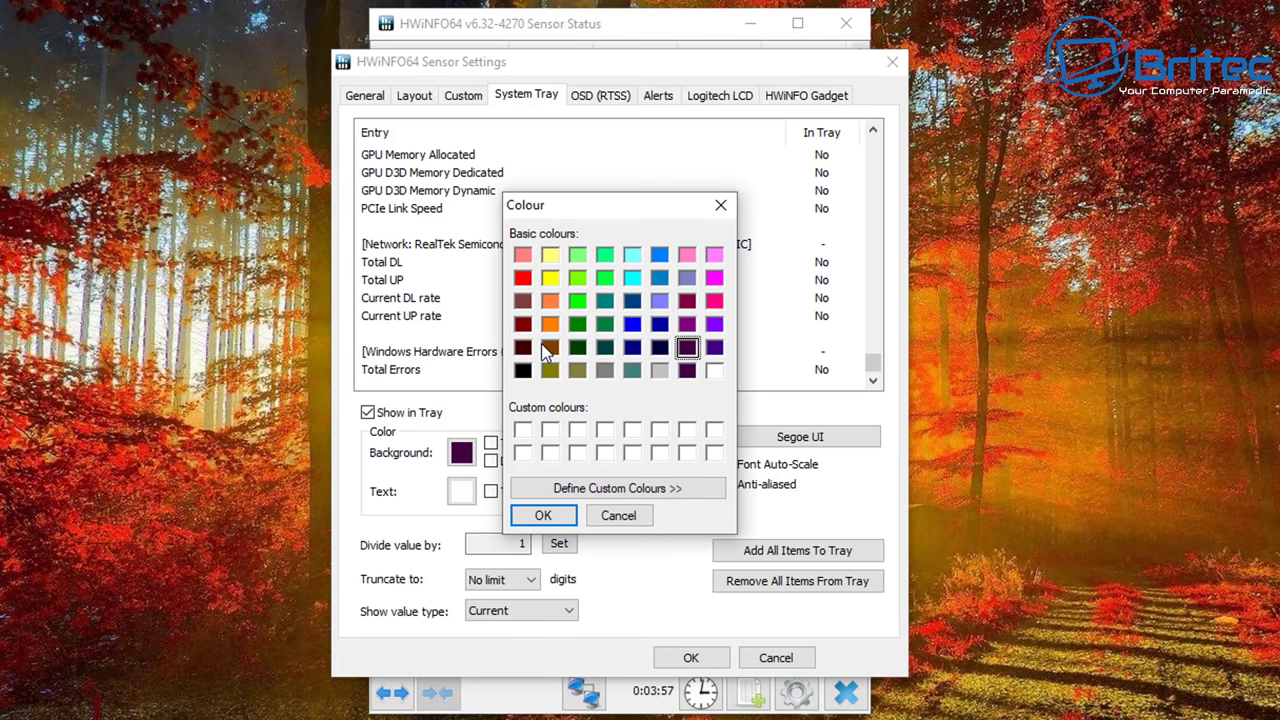
{"action": "left_click", "coordinate": [551, 280]}
{"action": "left_click", "coordinate": [541, 518]}
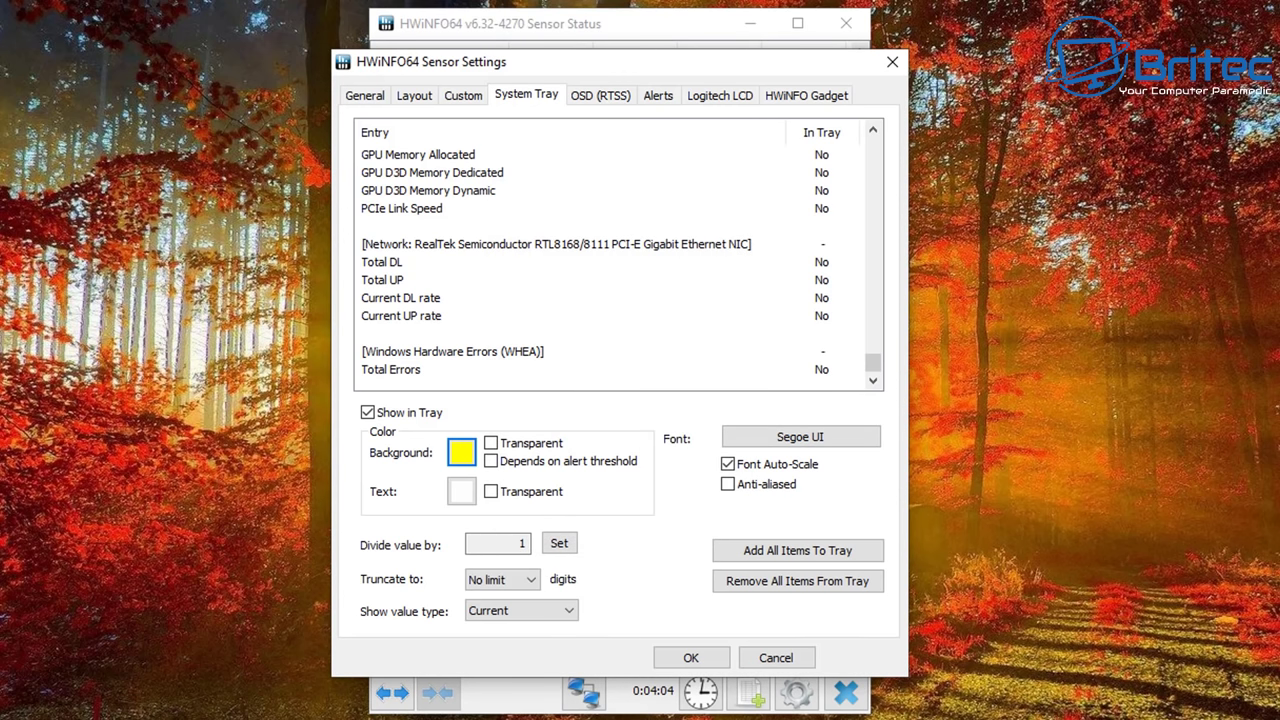
Change the GPU Temperature tray icon's background to lime green and accept the sensor settings
{"action": "left_click", "coordinate": [456, 454]}
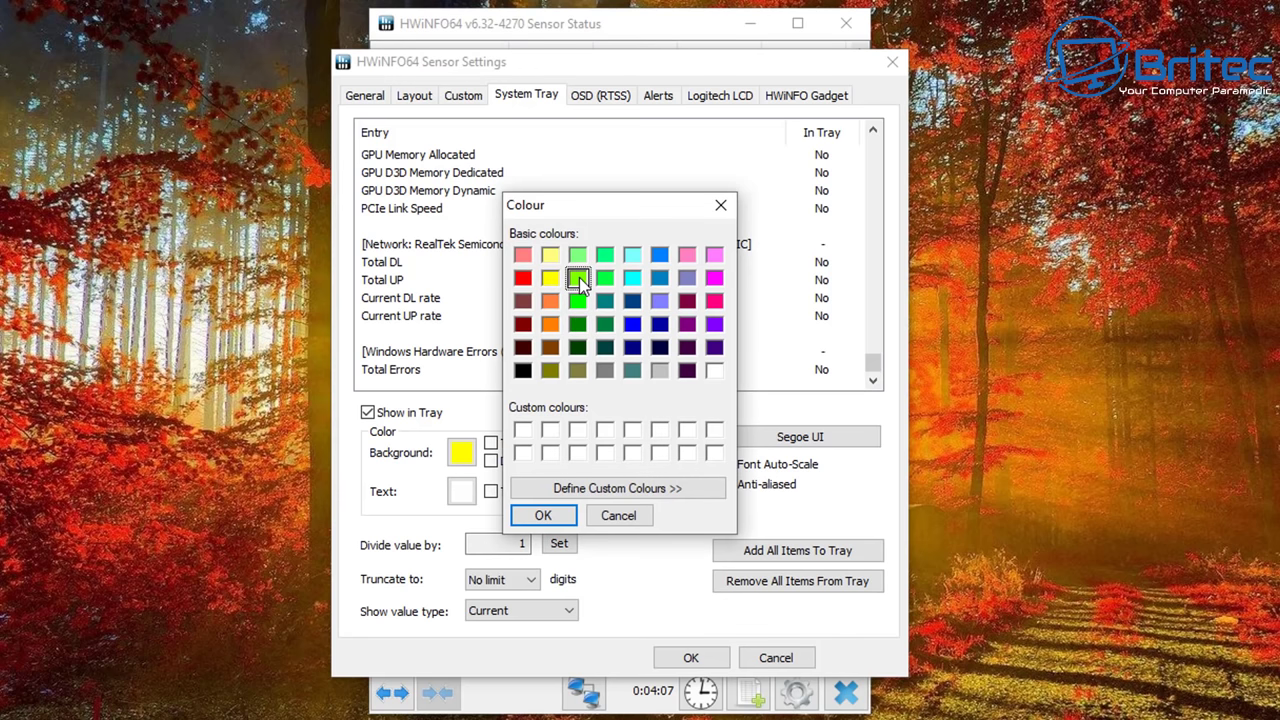
{"action": "left_click", "coordinate": [543, 515]}
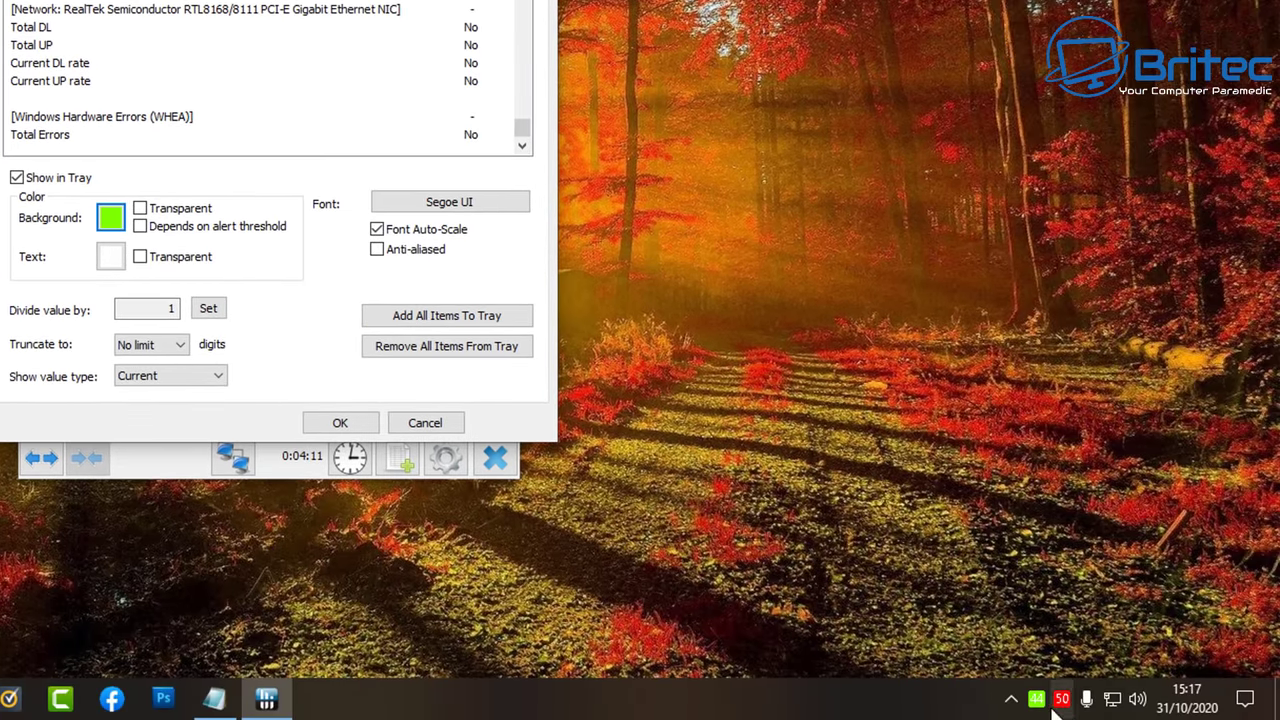
{"action": "mouse_move", "coordinate": [1090, 716]}
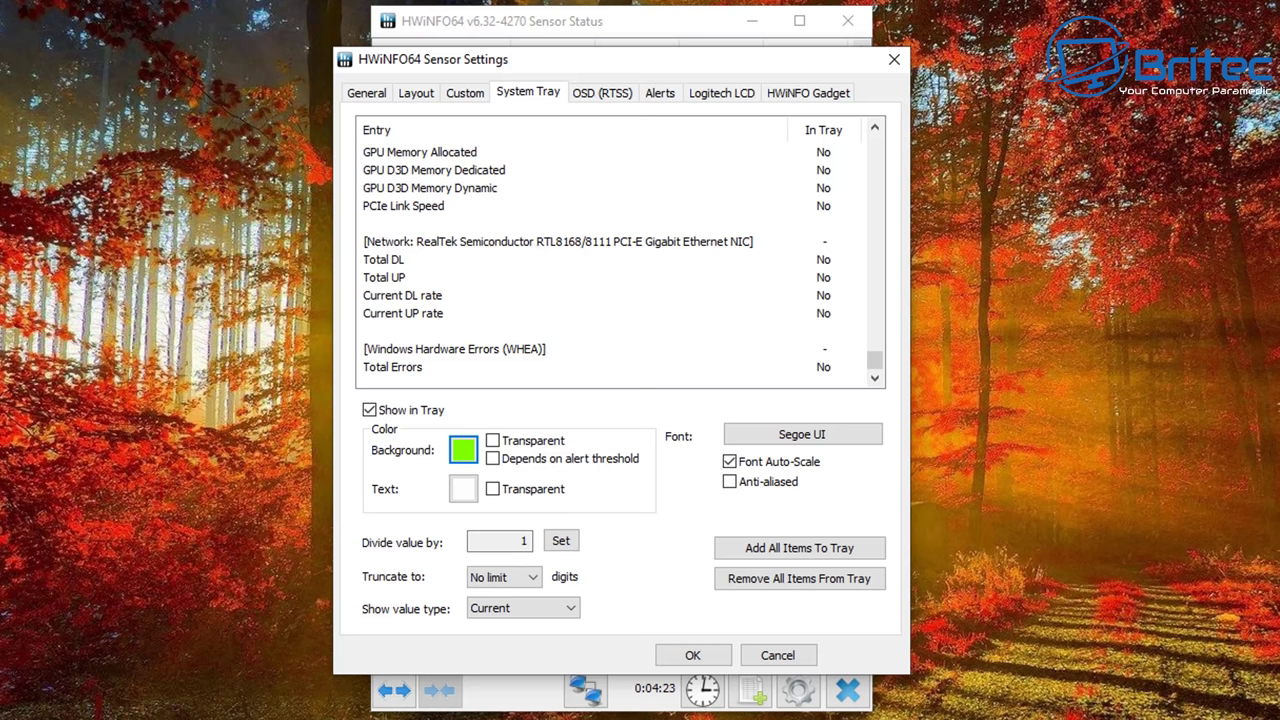
{"action": "left_click", "coordinate": [692, 657]}
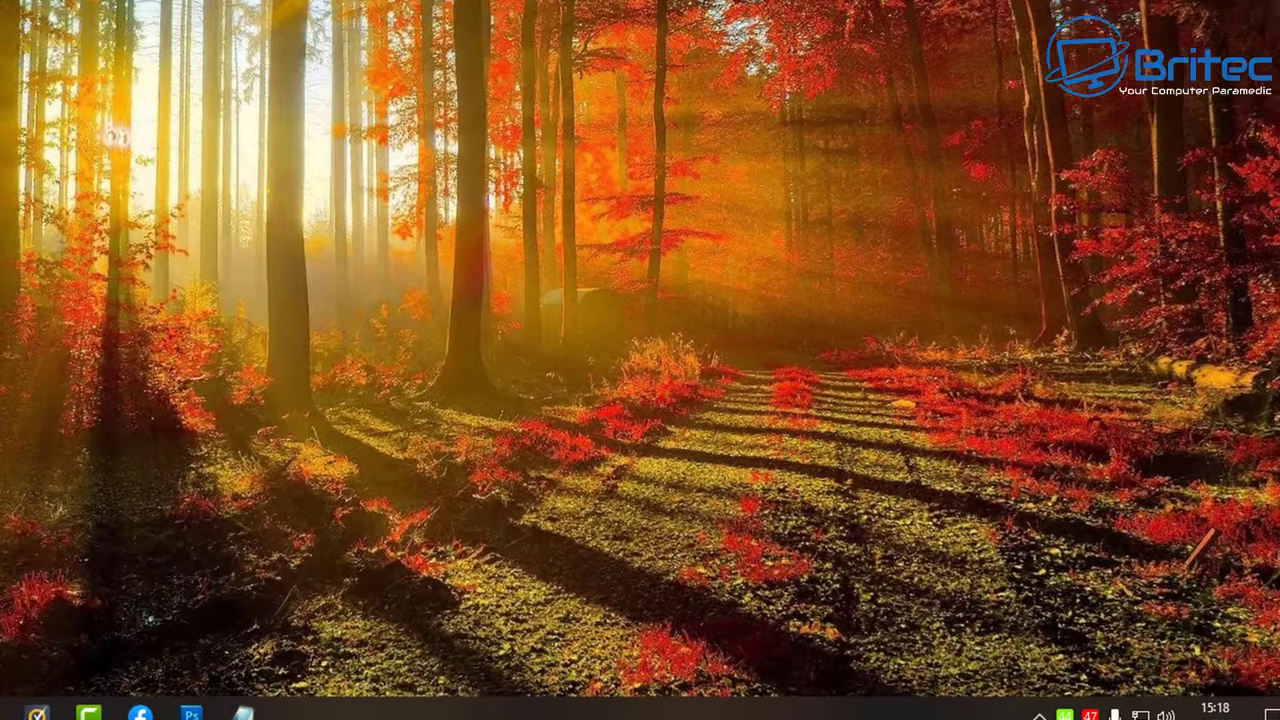
Restore the HWiNFO64 windows from the hidden tray icons and open the main program's settings
{"action": "left_click", "coordinate": [1039, 716]}
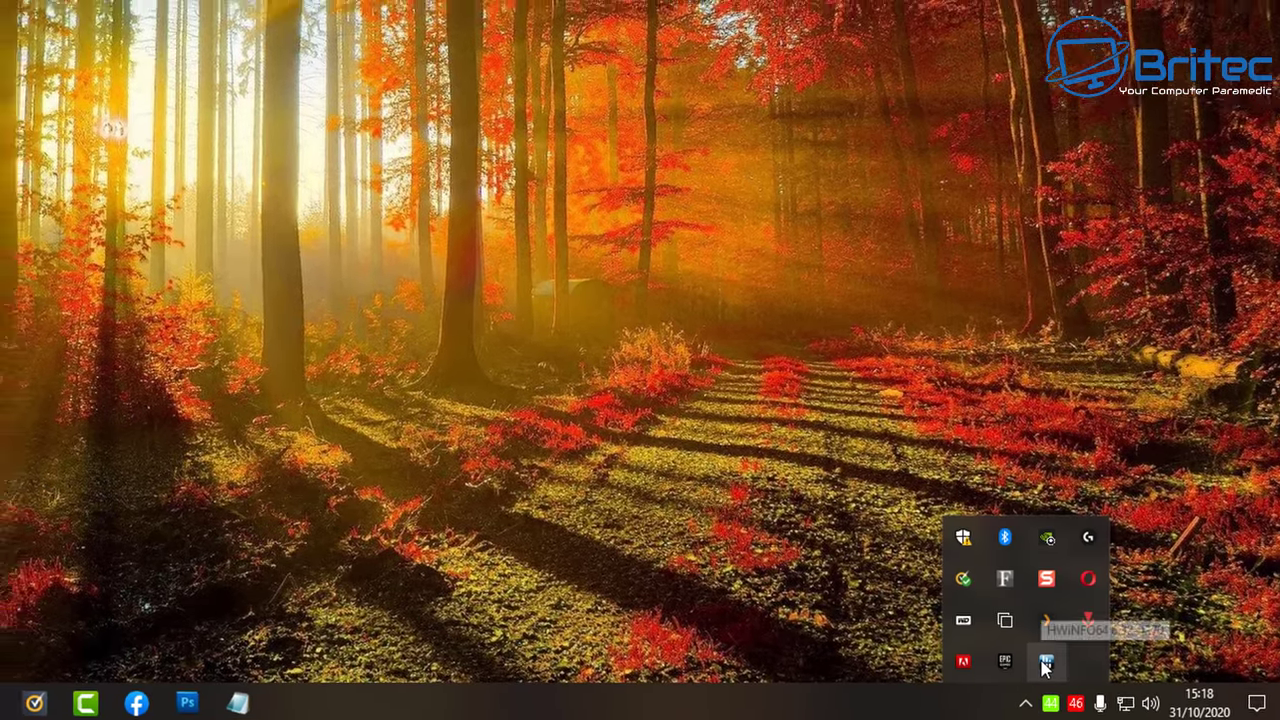
{"action": "double_click", "coordinate": [1034, 660]}
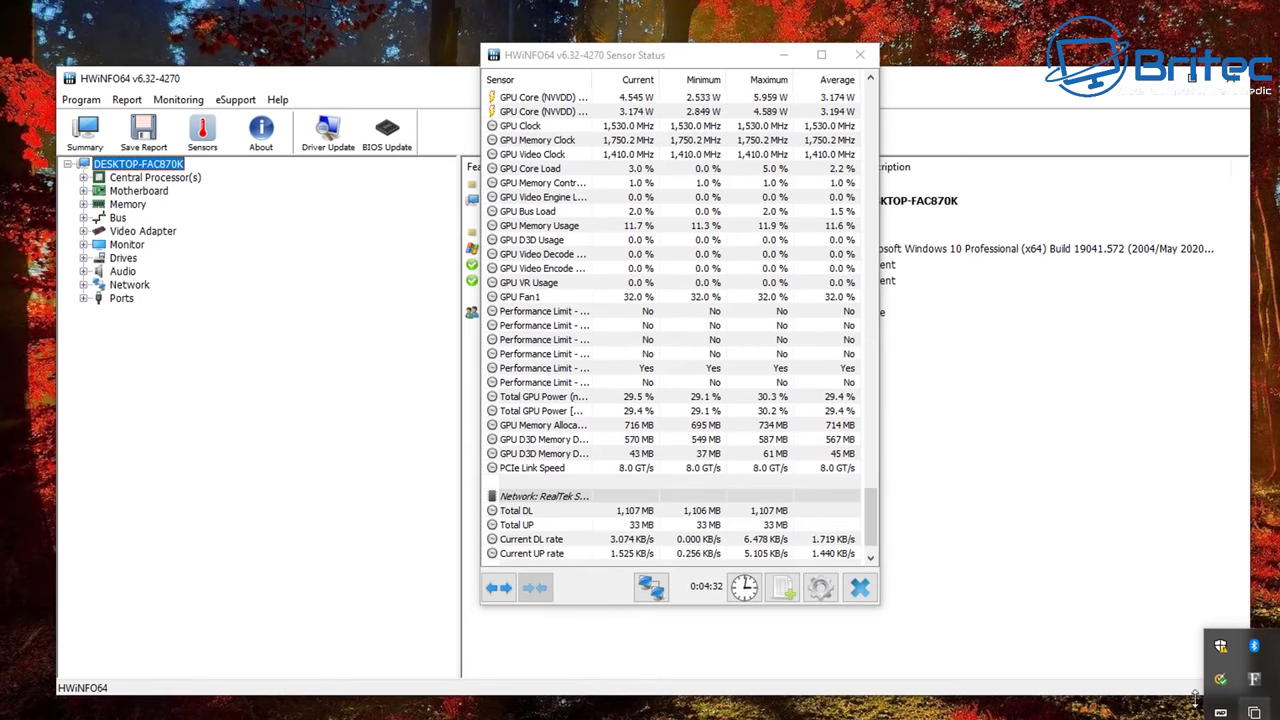
{"action": "left_click_drag", "start_coordinate": [664, 65], "coordinate": [713, 119]}
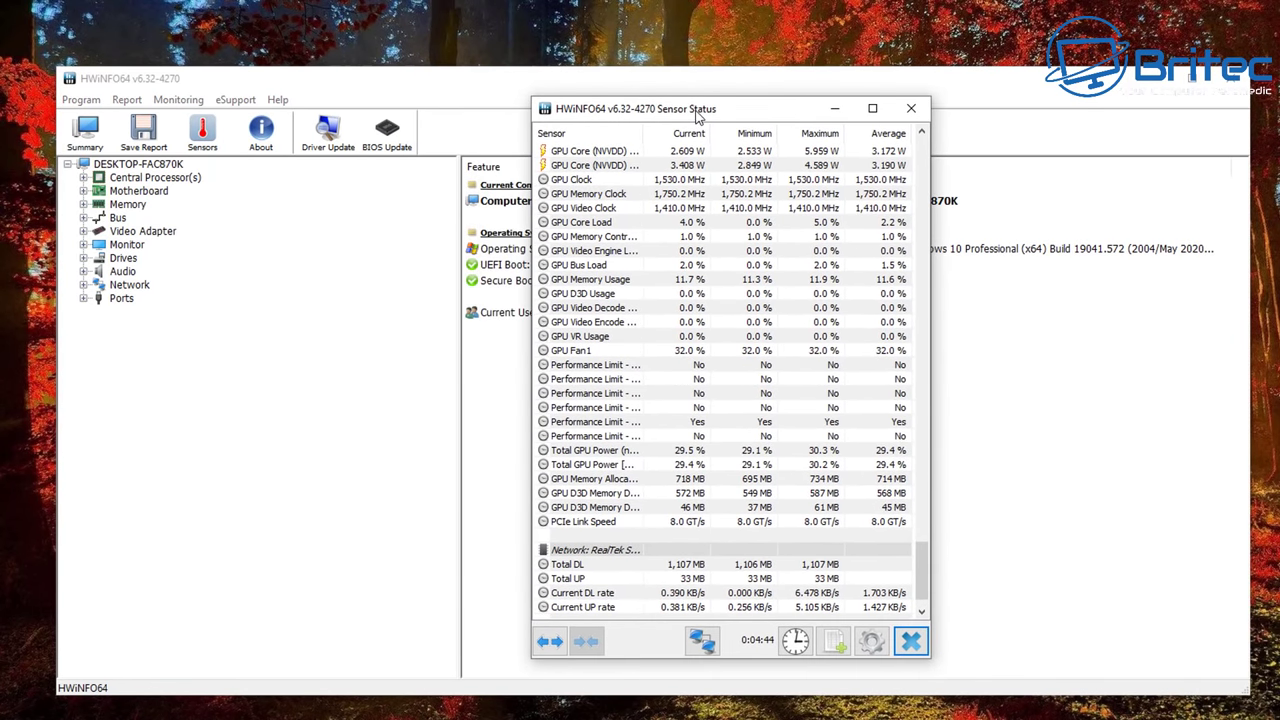
{"action": "left_click", "coordinate": [87, 106]}
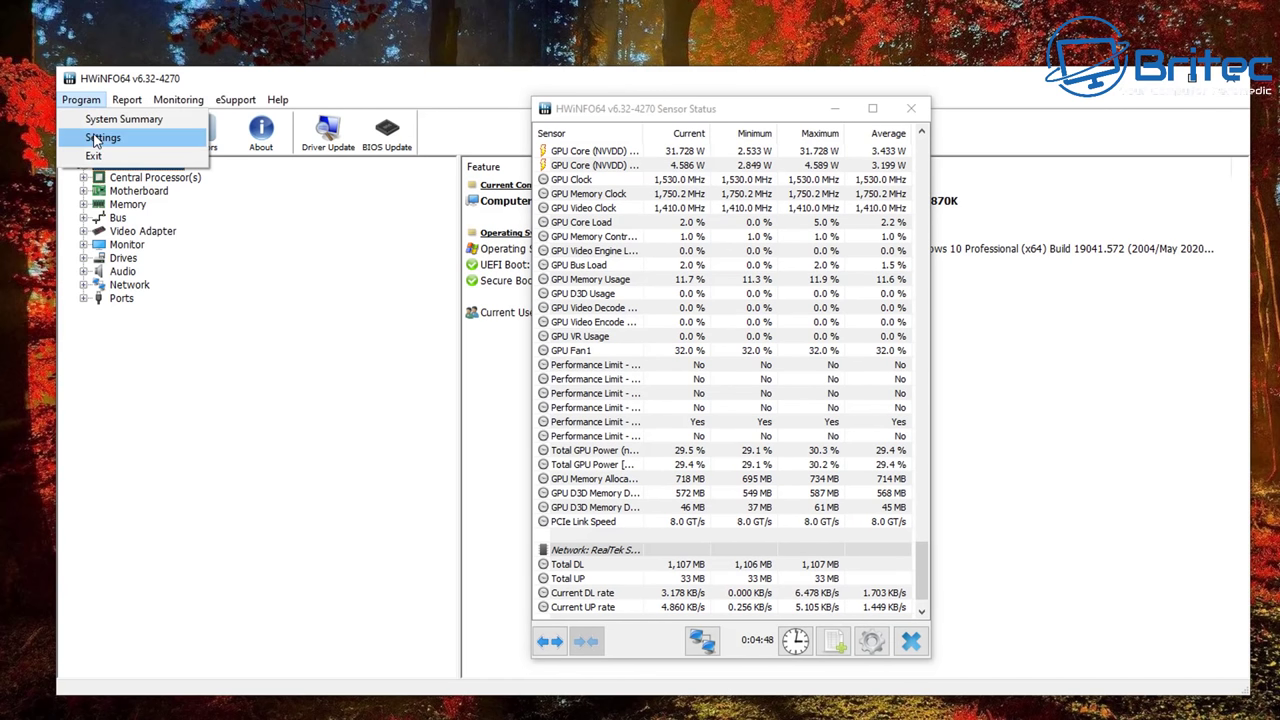
{"action": "left_click", "coordinate": [97, 140]}
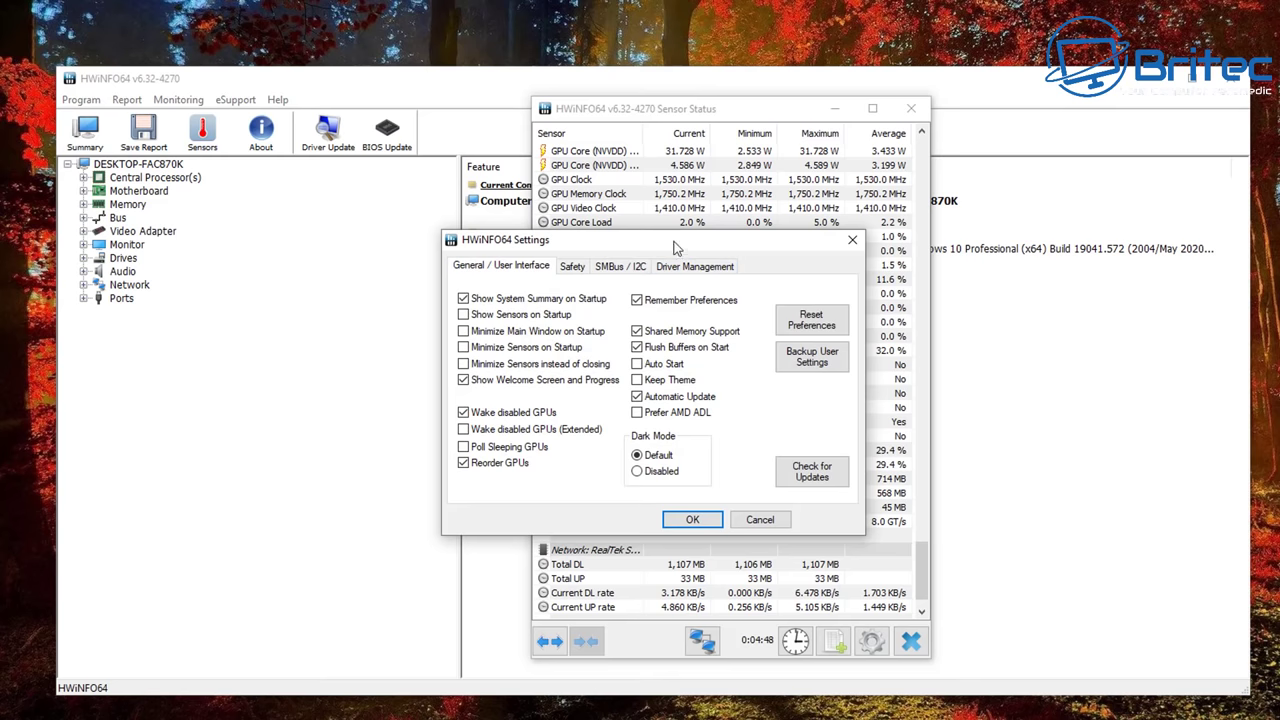
{"action": "left_click_drag", "start_coordinate": [672, 242], "coordinate": [745, 248]}
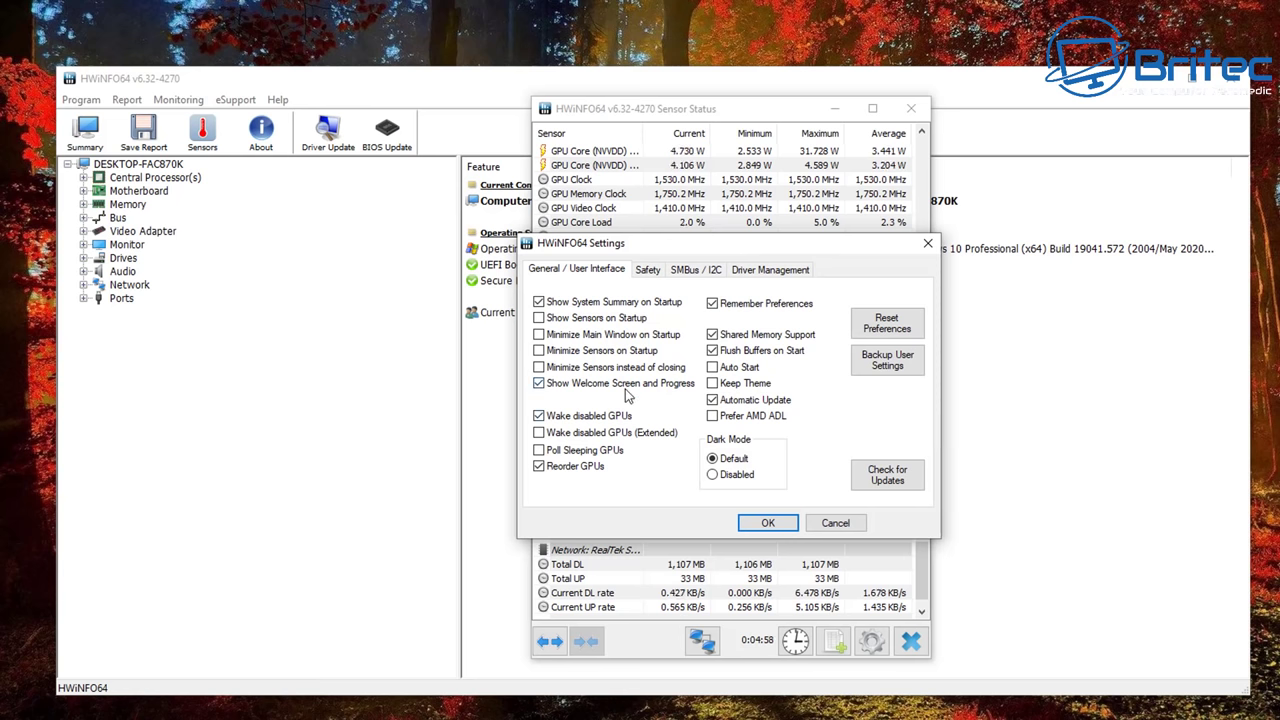
Enable Show Sensors on Startup, Minimize Main Window on Startup and Minimize Sensors on Startup in the general settings
{"action": "mouse_move", "coordinate": [628, 396]}
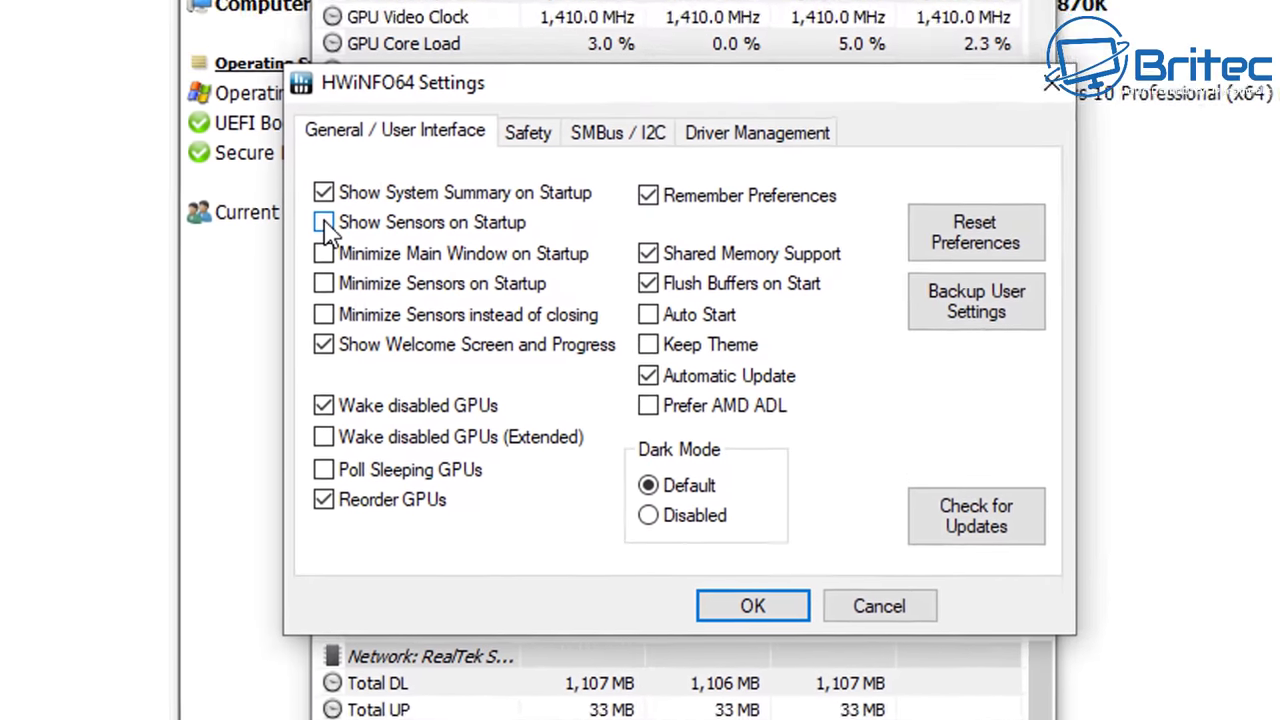
{"action": "mouse_move", "coordinate": [540, 320]}
{"action": "left_click", "coordinate": [288, 206]}
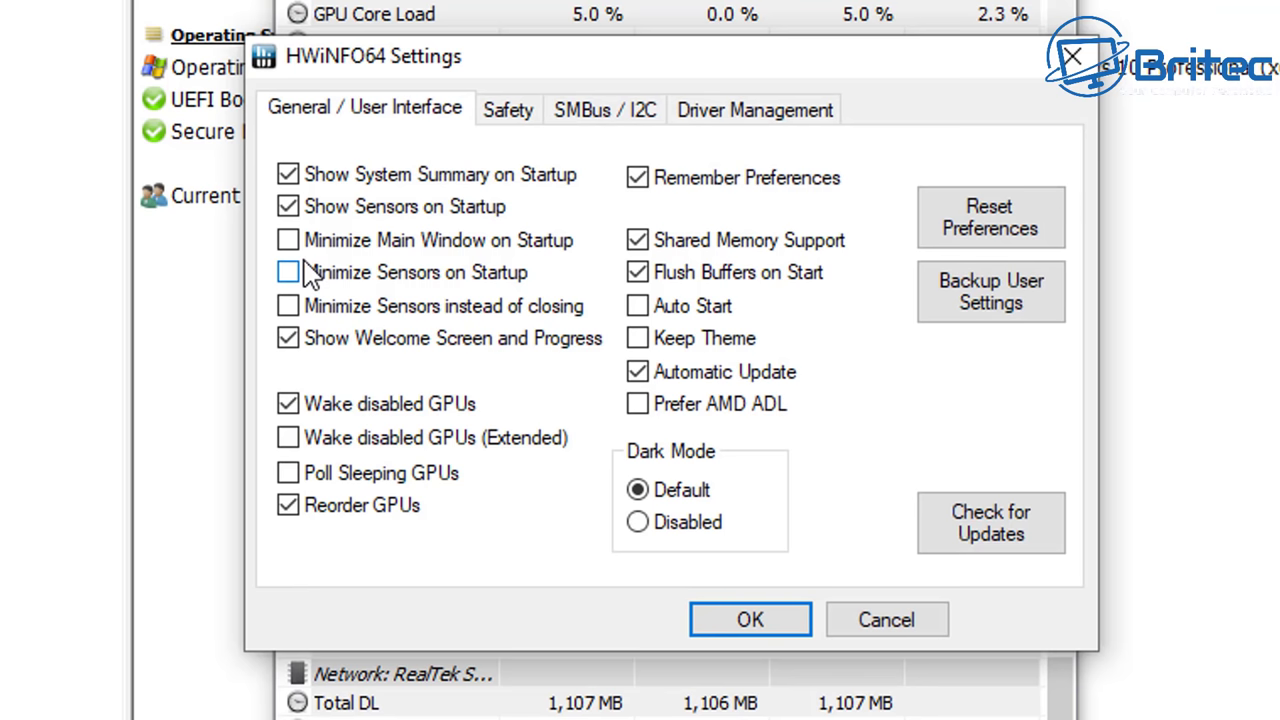
{"action": "left_click", "coordinate": [288, 240]}
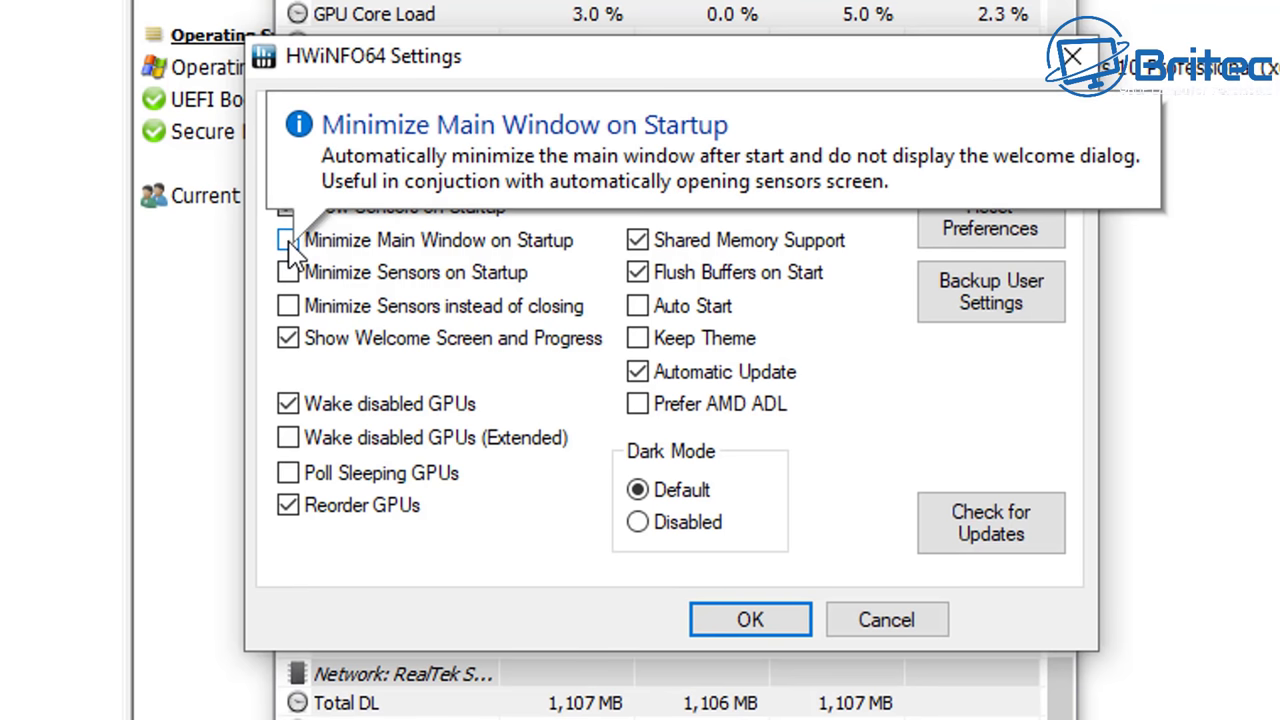
{"action": "mouse_move", "coordinate": [400, 250]}
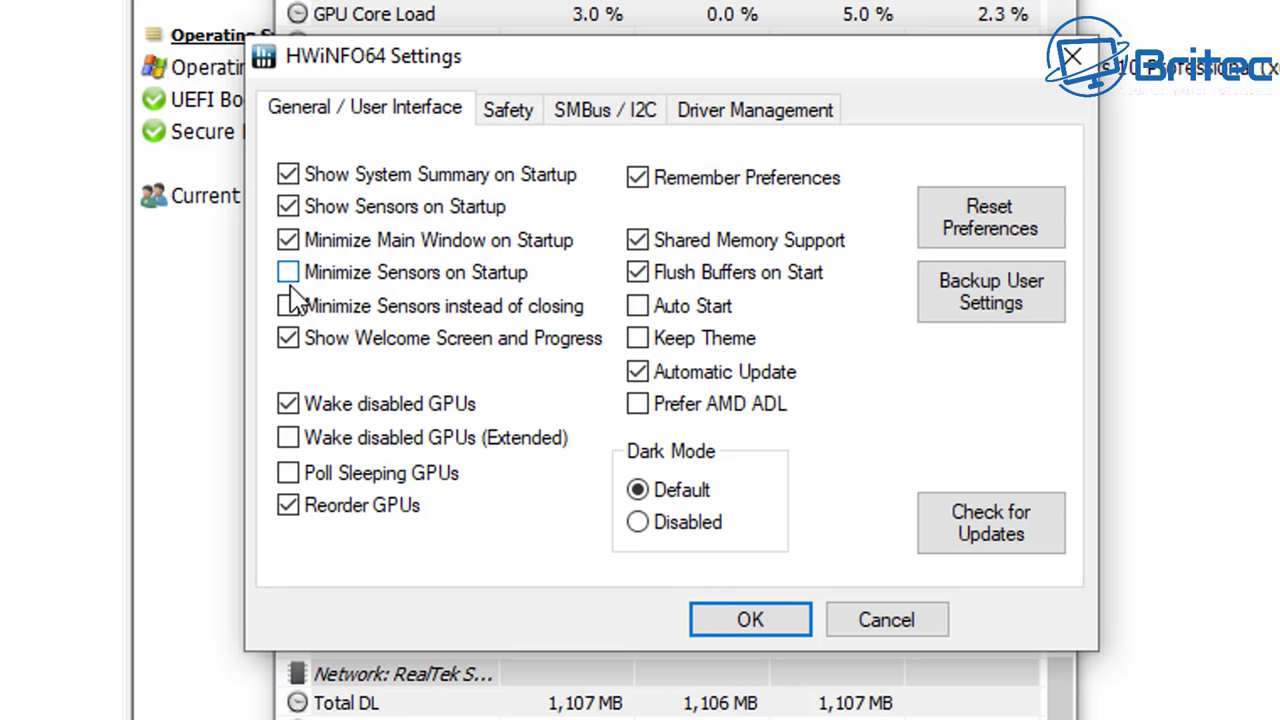
{"action": "mouse_move", "coordinate": [288, 281]}
{"action": "left_click", "coordinate": [297, 275]}
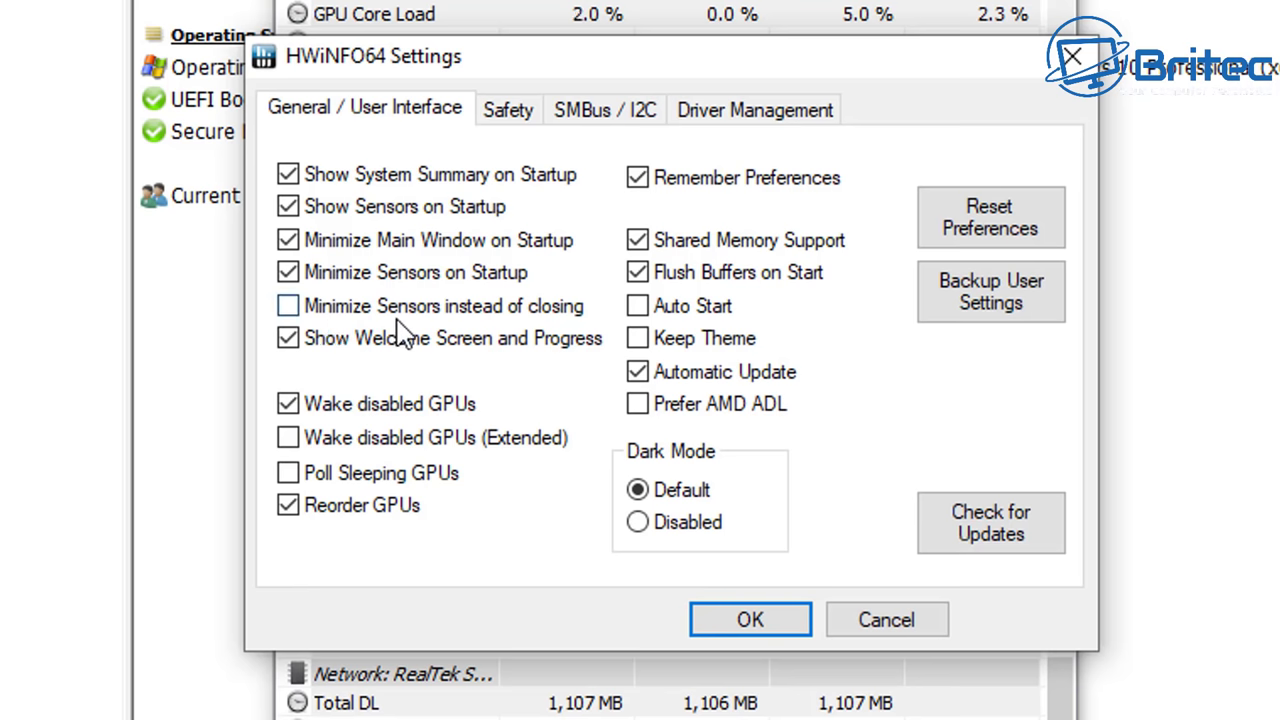
Enable Auto Start, disable Show System Summary on Startup and Show Welcome Screen and Progress, and accept the settings
{"action": "left_click", "coordinate": [636, 307]}
{"action": "left_click", "coordinate": [288, 176]}
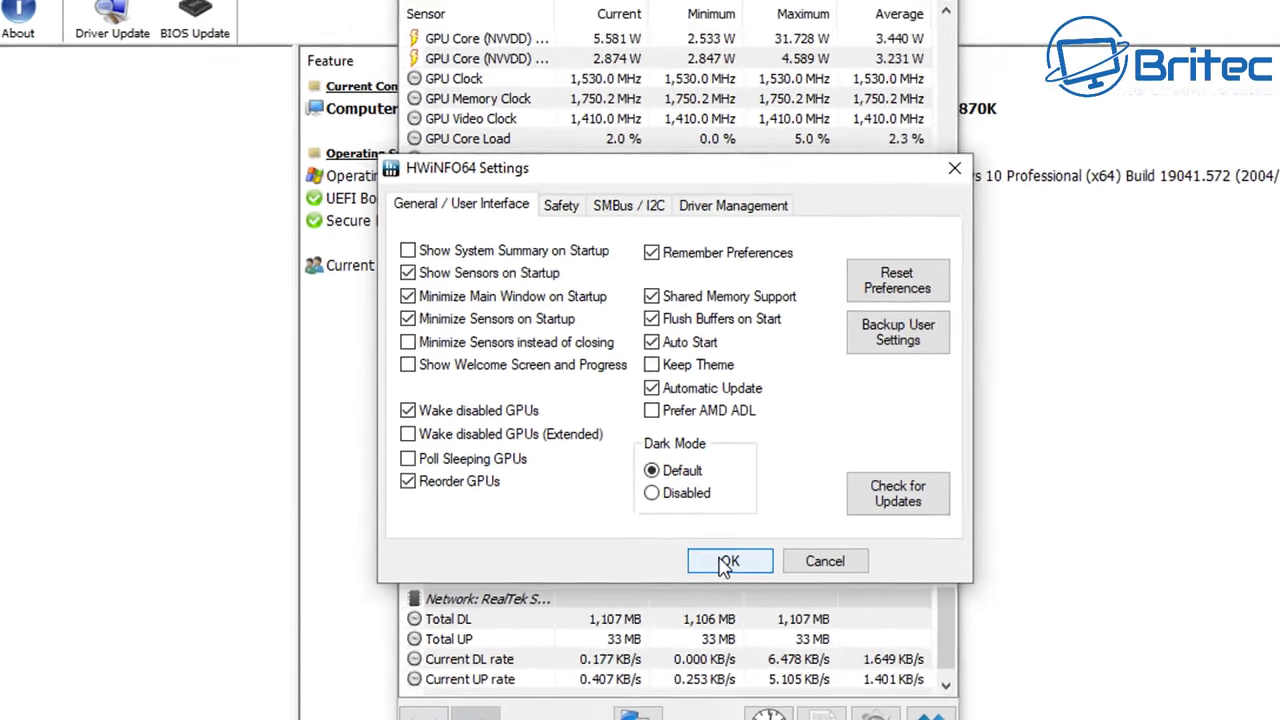
{"action": "left_click", "coordinate": [745, 620]}
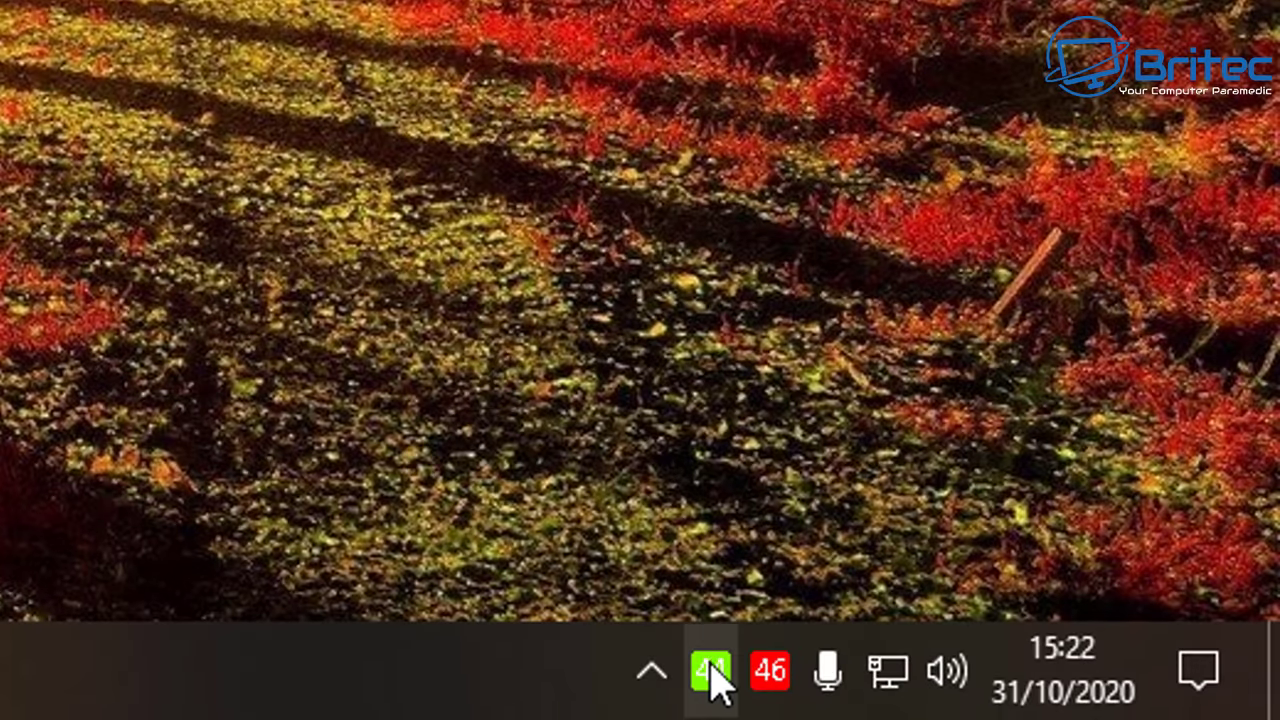
Check the GPU and CPU temperature icons in the system tray and find the HWiNFO64 icon among the hidden ones
{"action": "mouse_move", "coordinate": [712, 662]}
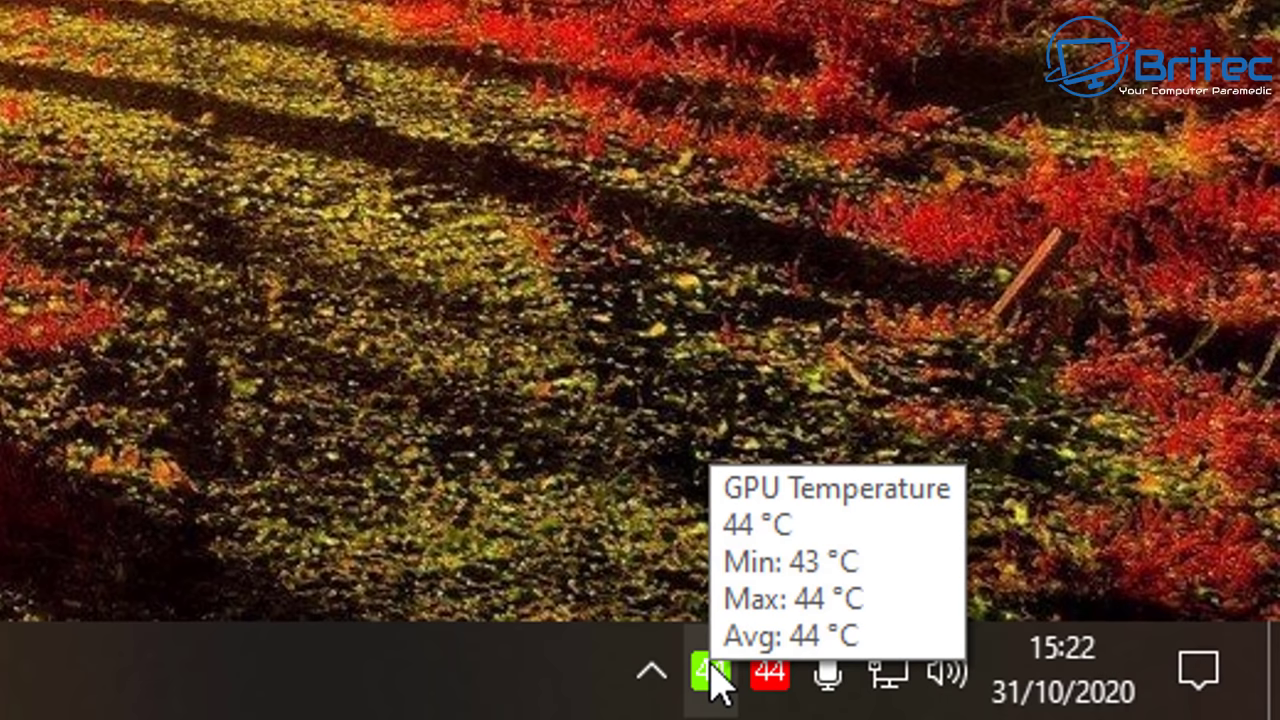
{"action": "mouse_move", "coordinate": [774, 668]}
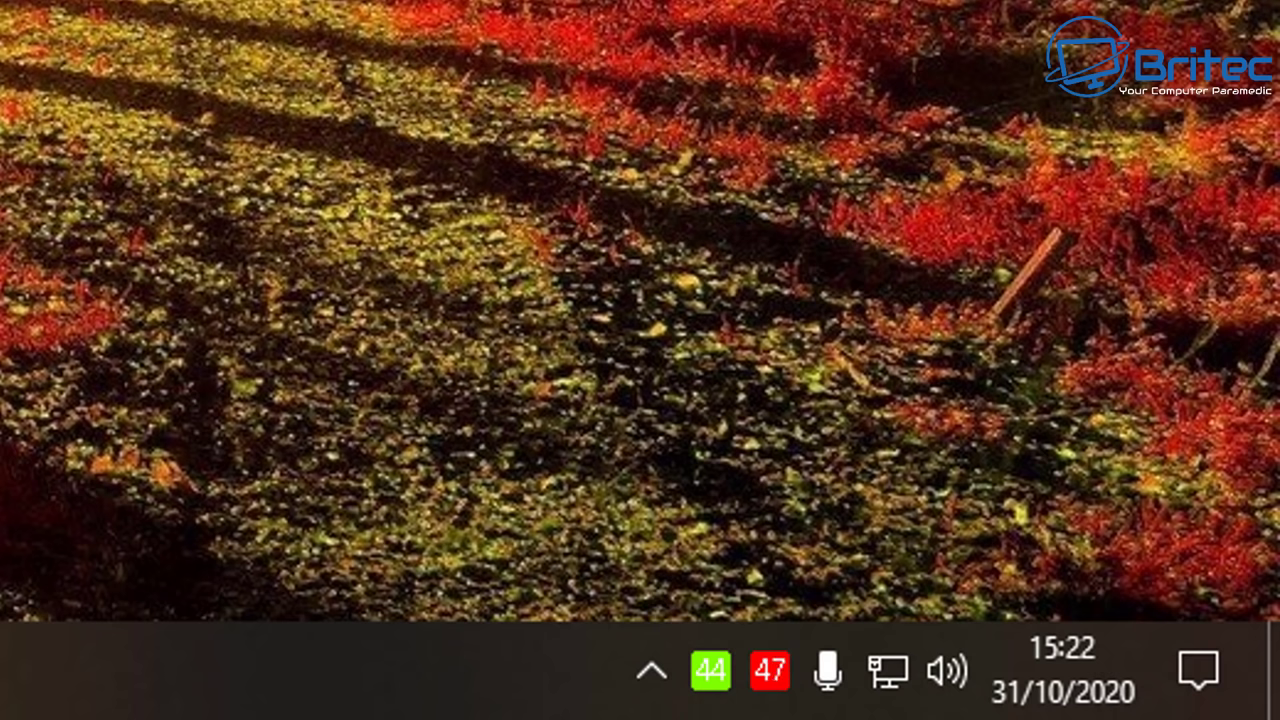
{"action": "left_click", "coordinate": [655, 672]}
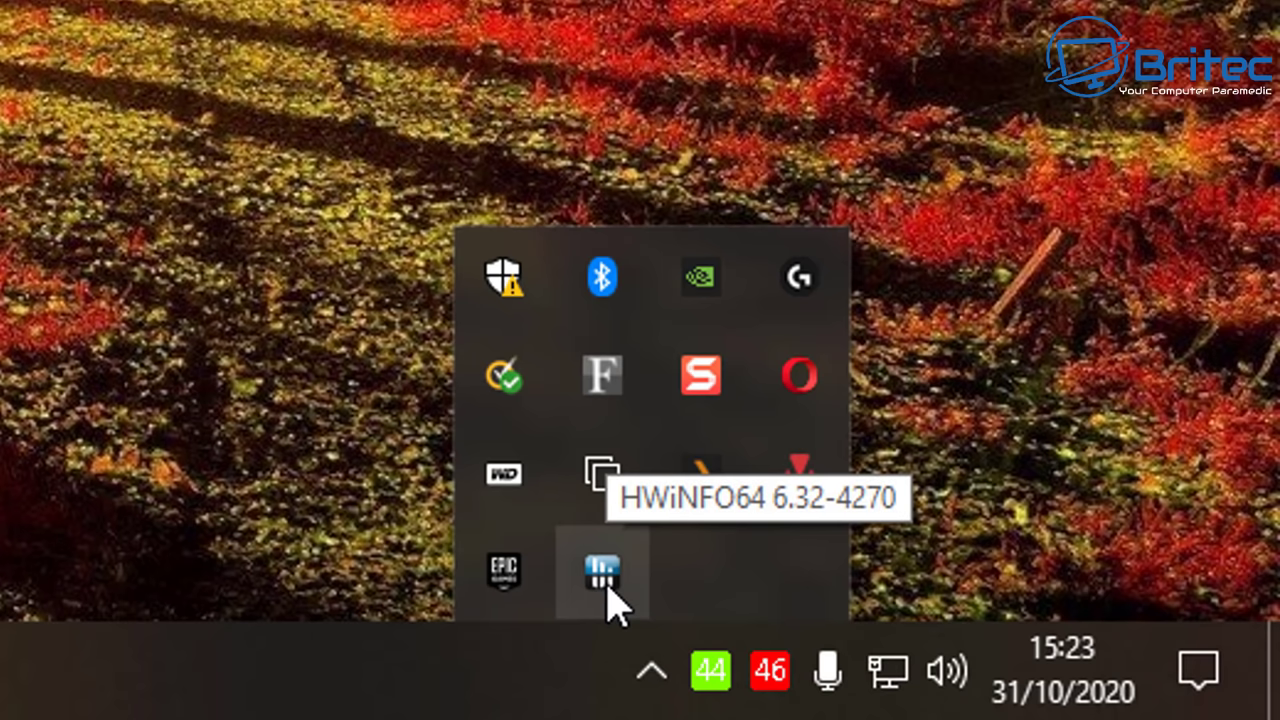
{"action": "left_click", "coordinate": [97, 363]}
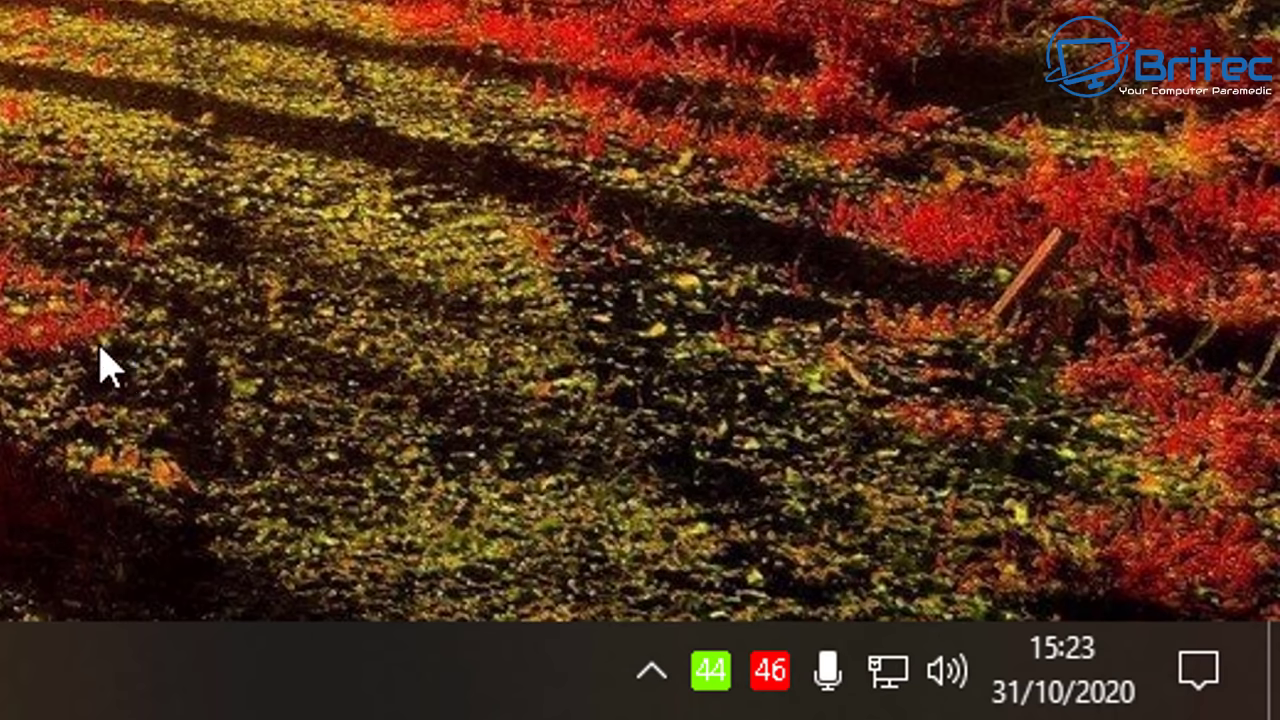